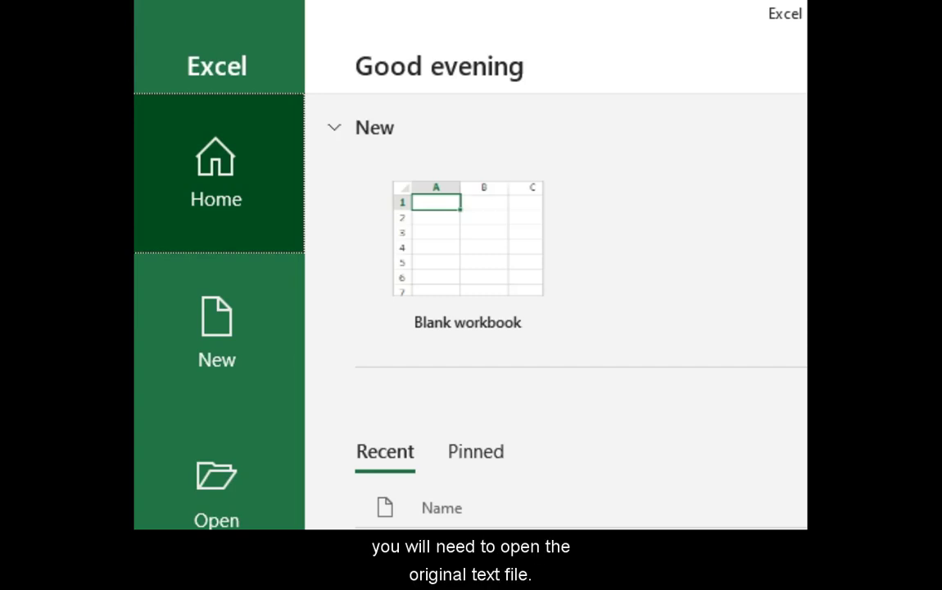
Step: Open the run #5 text file with all file types shown, importing it as tab-delimited data
click(223, 487)
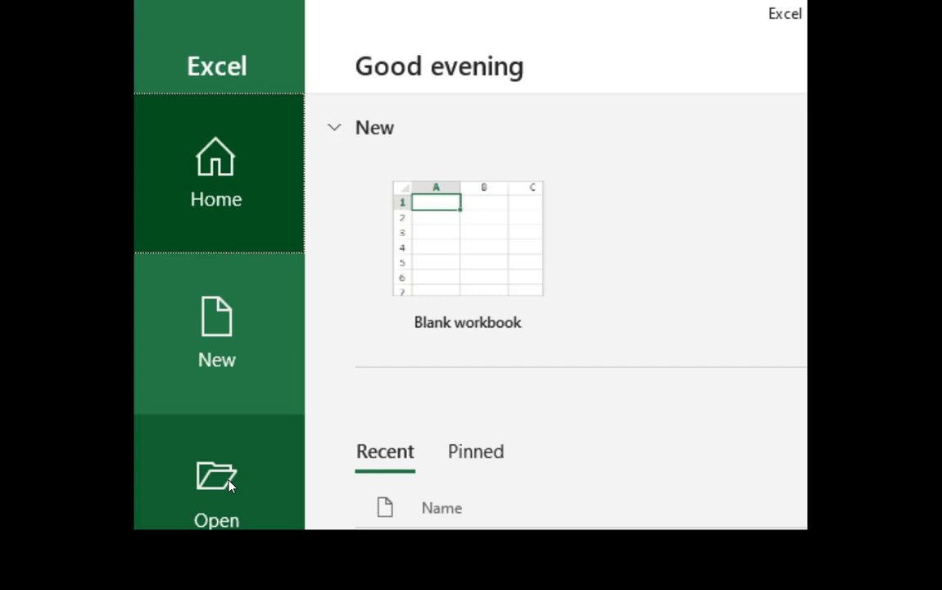
click(219, 490)
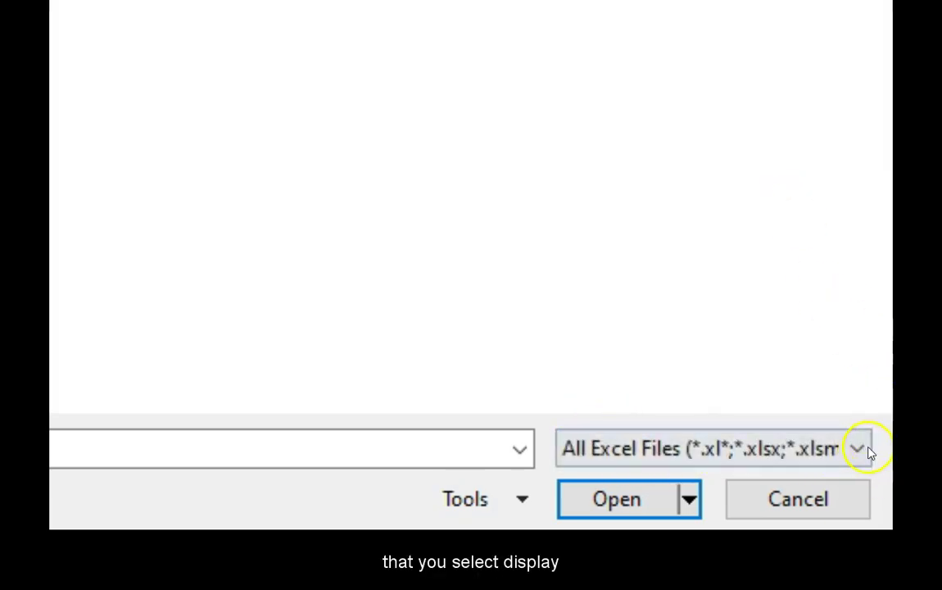
click(864, 449)
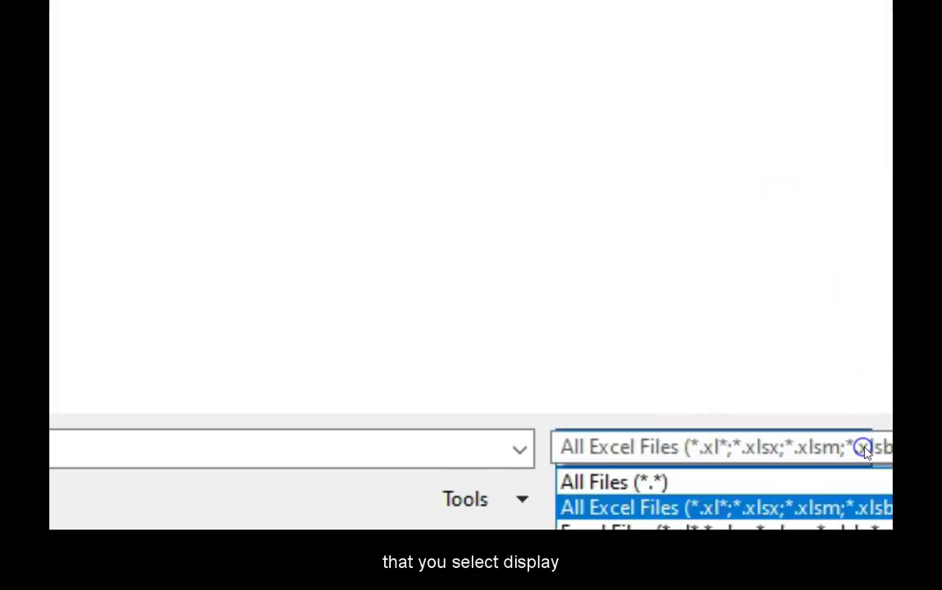
click(645, 483)
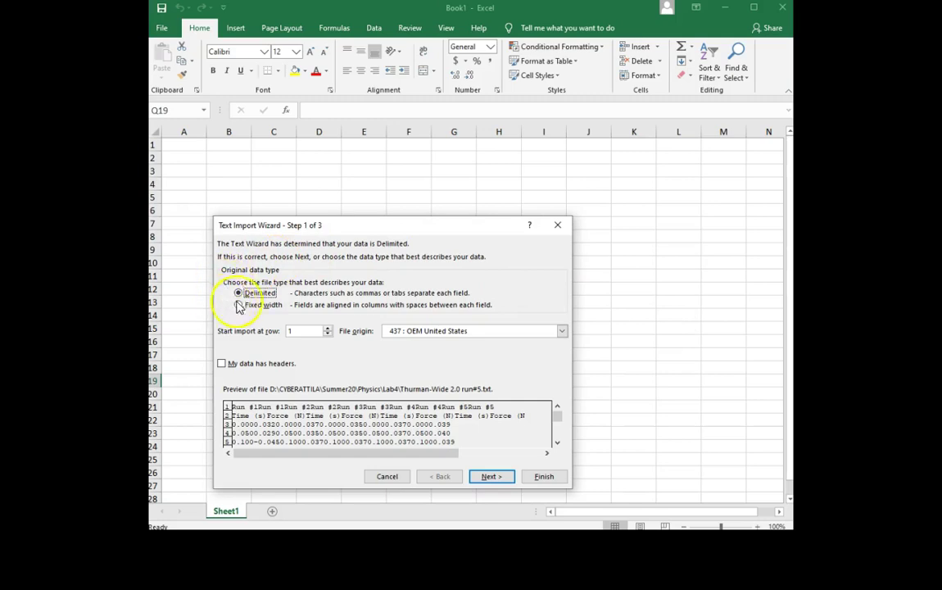
click(489, 479)
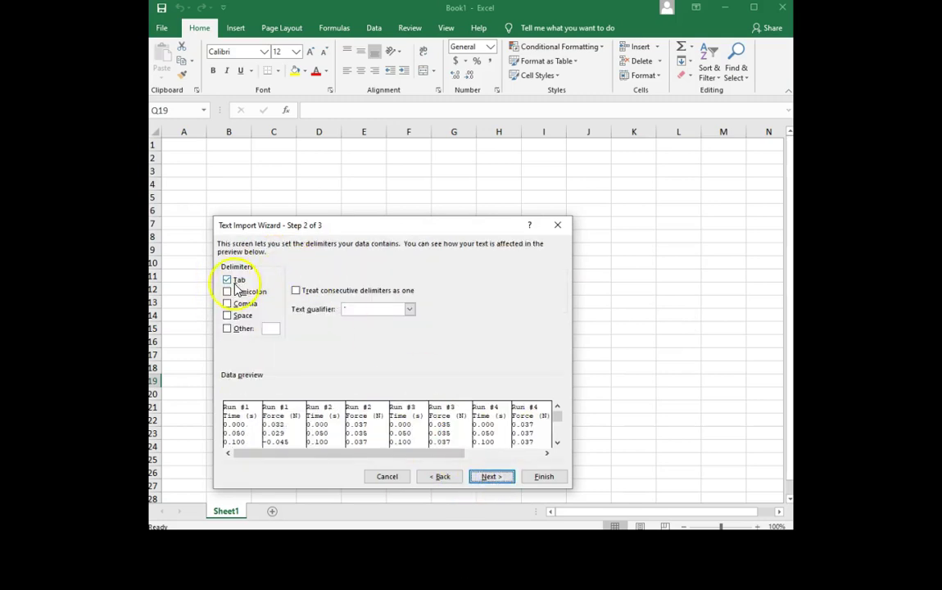
click(543, 477)
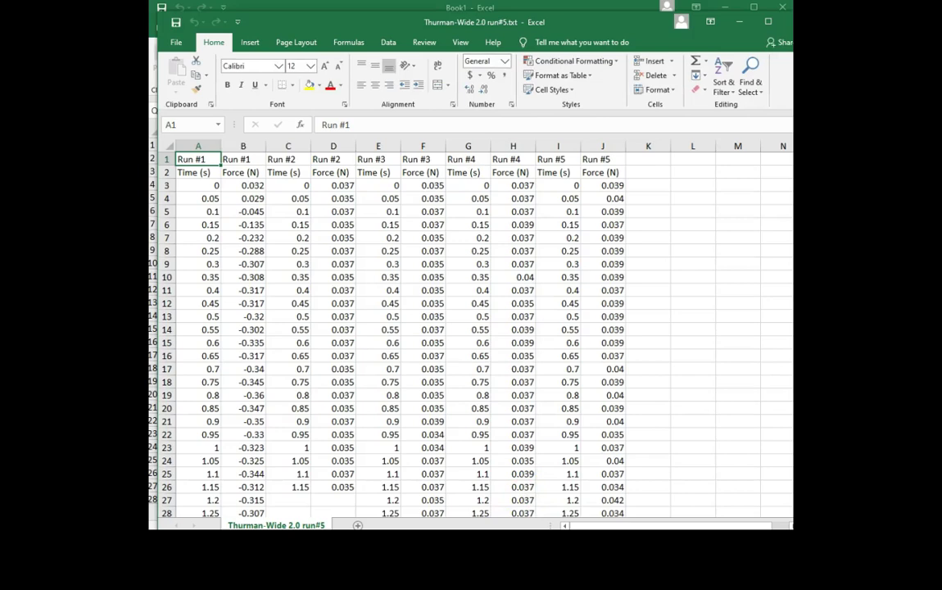
Step: Delete the entire columns A to H holding runs #1 to #4 and save the workbook
click(633, 144)
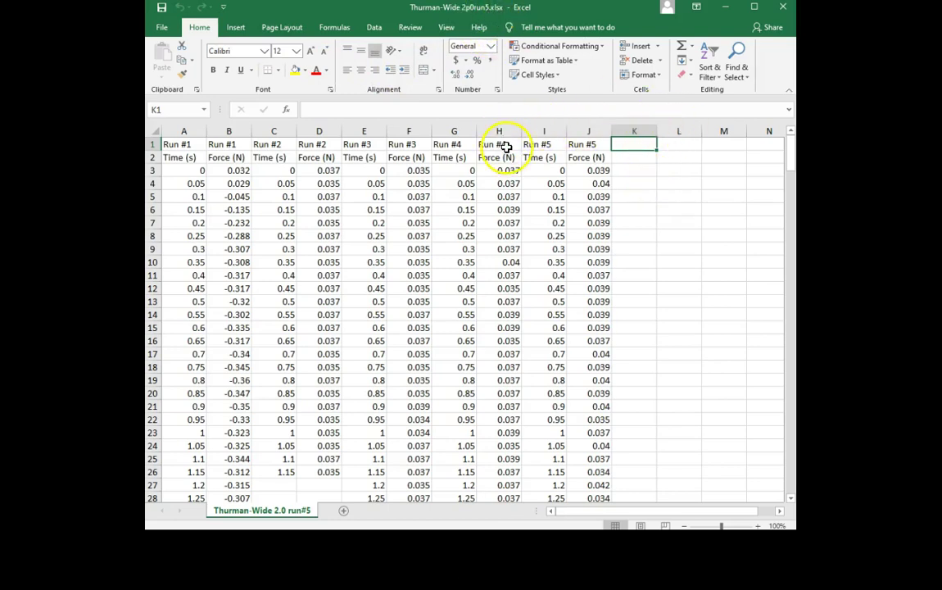
drag(506, 145, 188, 146)
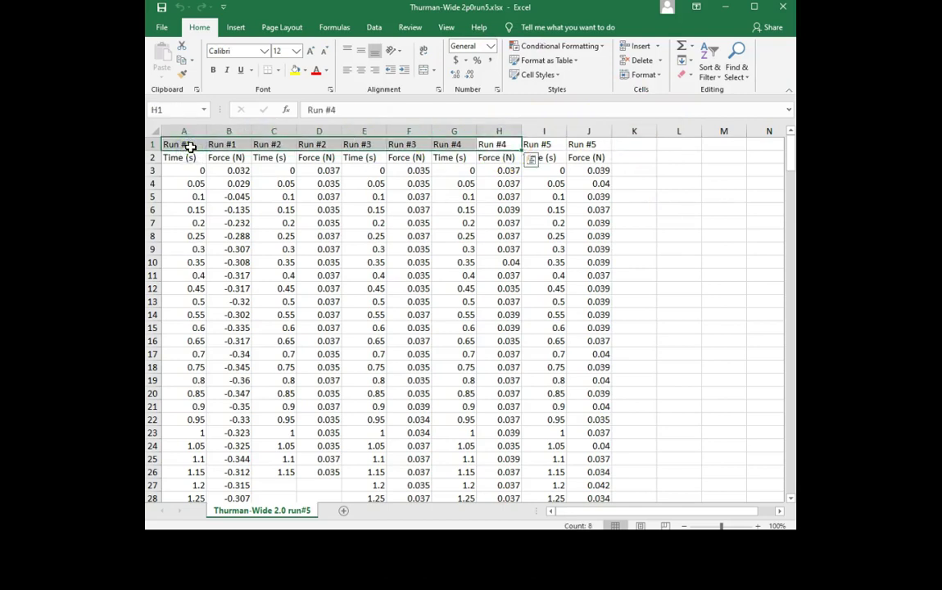
right_click(189, 145)
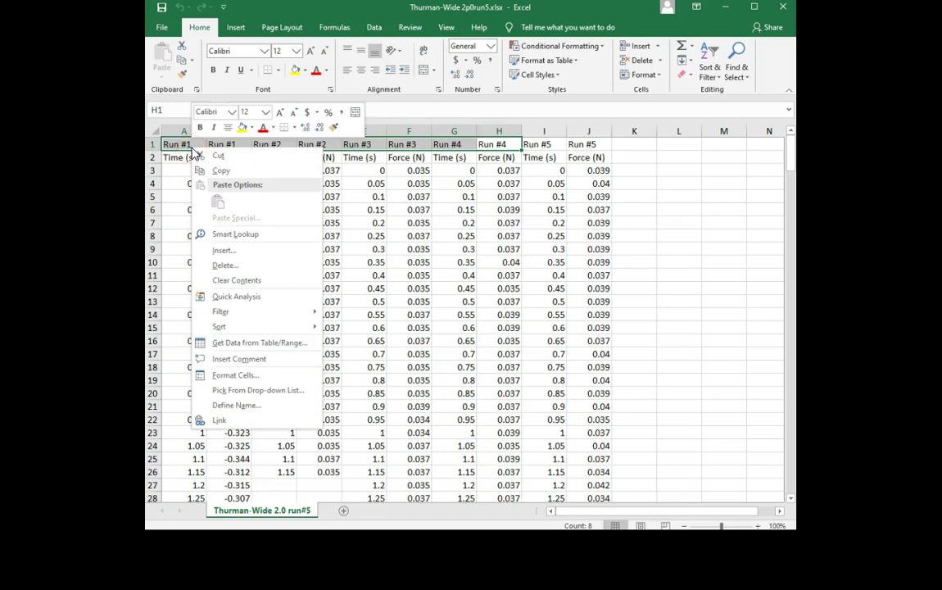
click(227, 266)
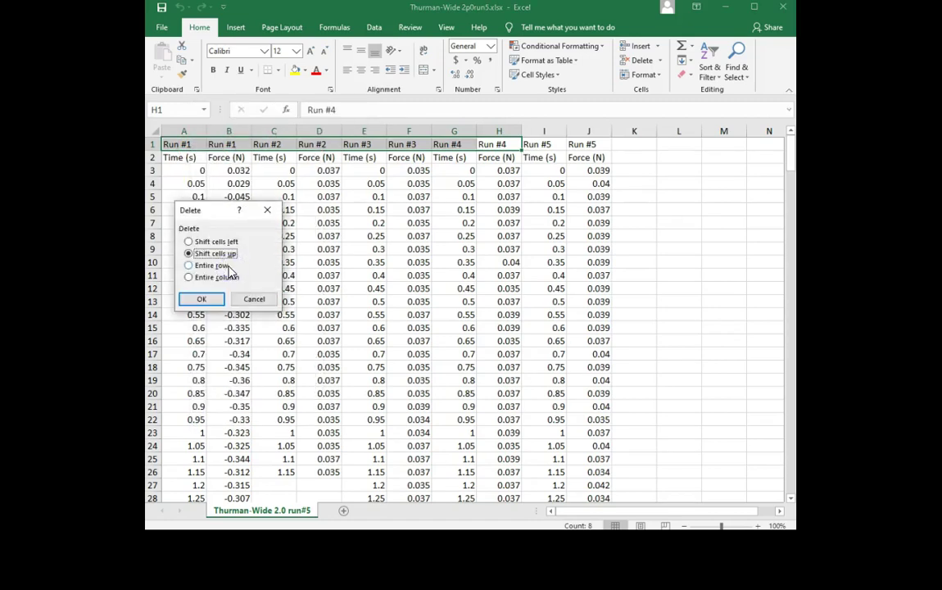
click(222, 278)
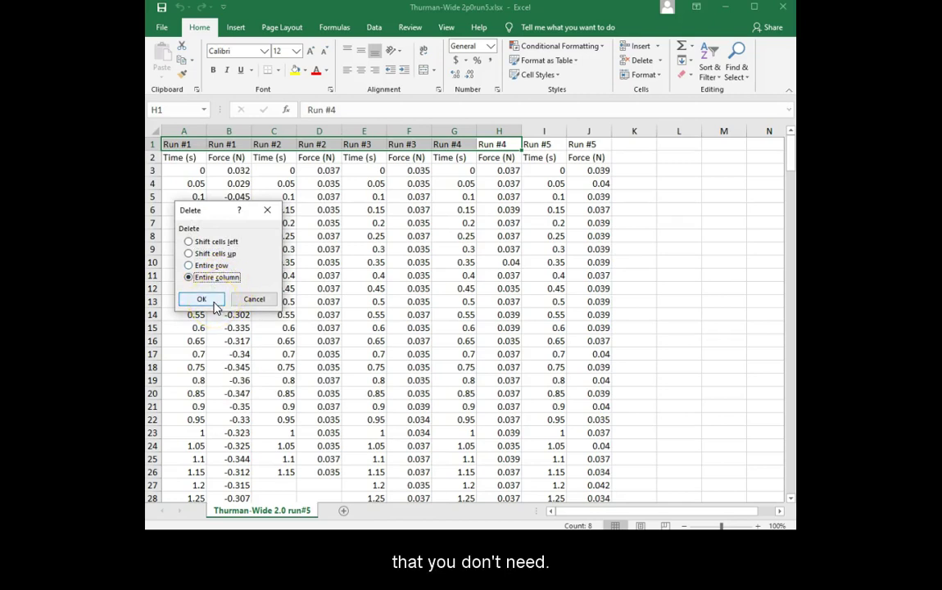
click(202, 299)
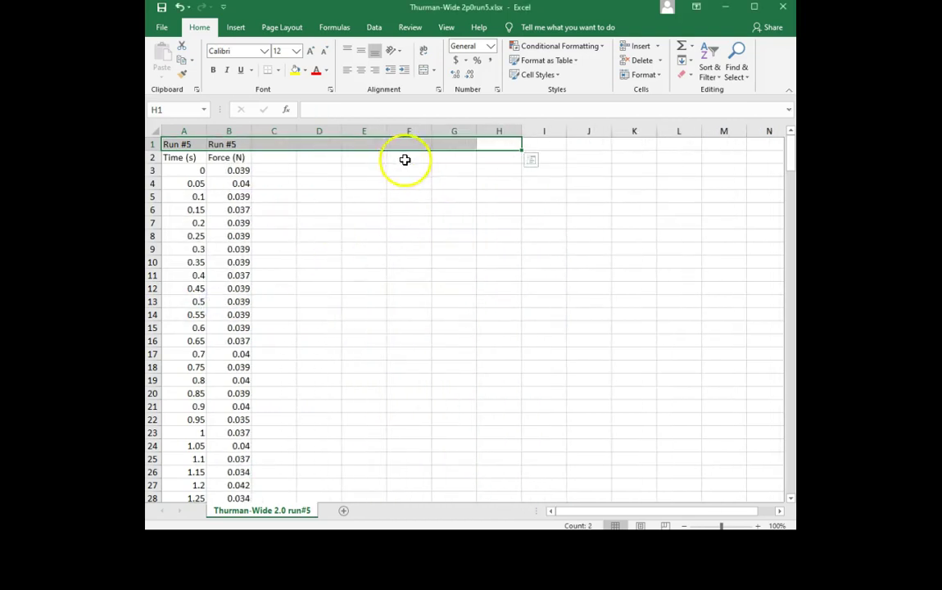
click(374, 157)
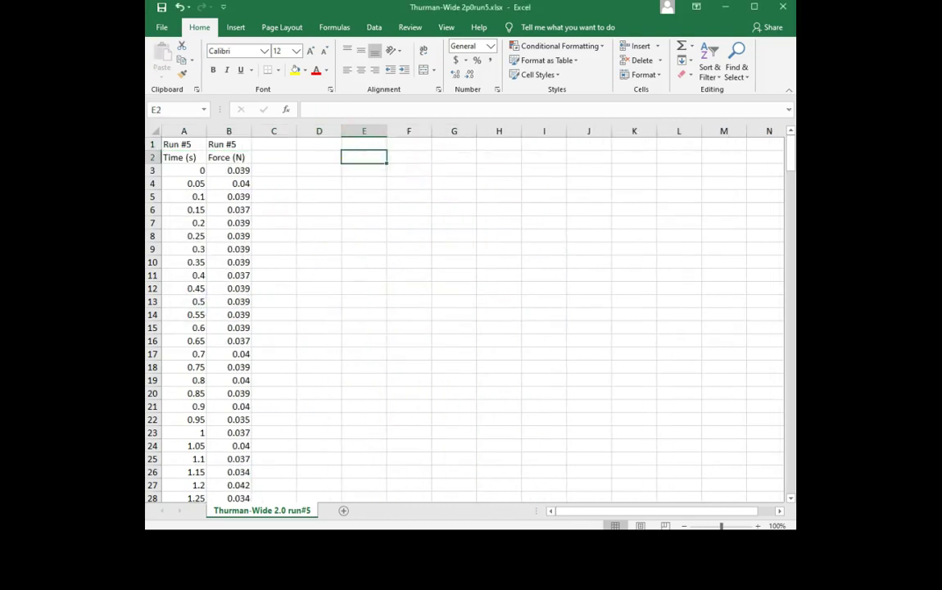
click(162, 8)
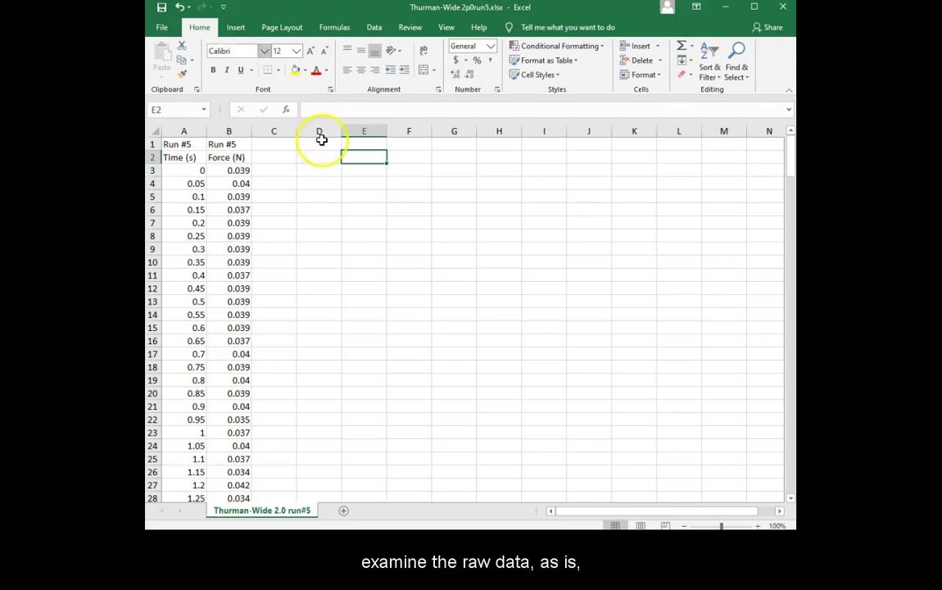
Step: Plot the run #5 time and force data in A3:B229 as a scatter chart with smooth lines
click(190, 171)
drag(191, 170, 228, 473)
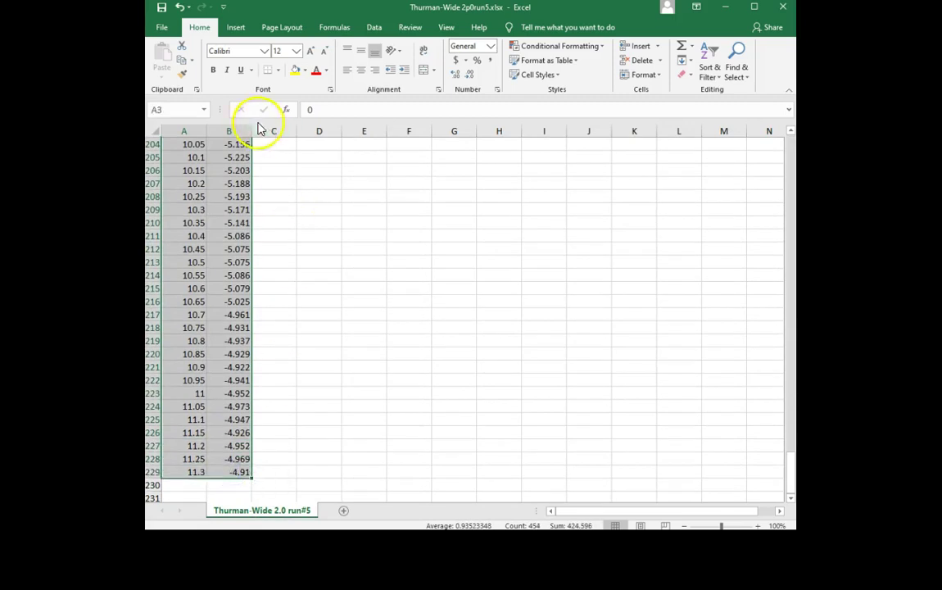
click(235, 27)
click(443, 79)
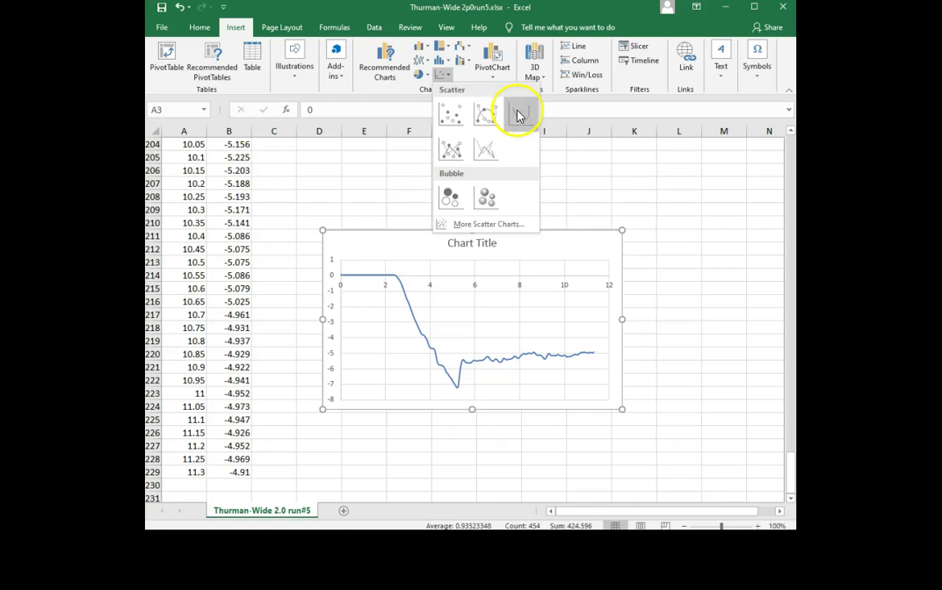
click(518, 114)
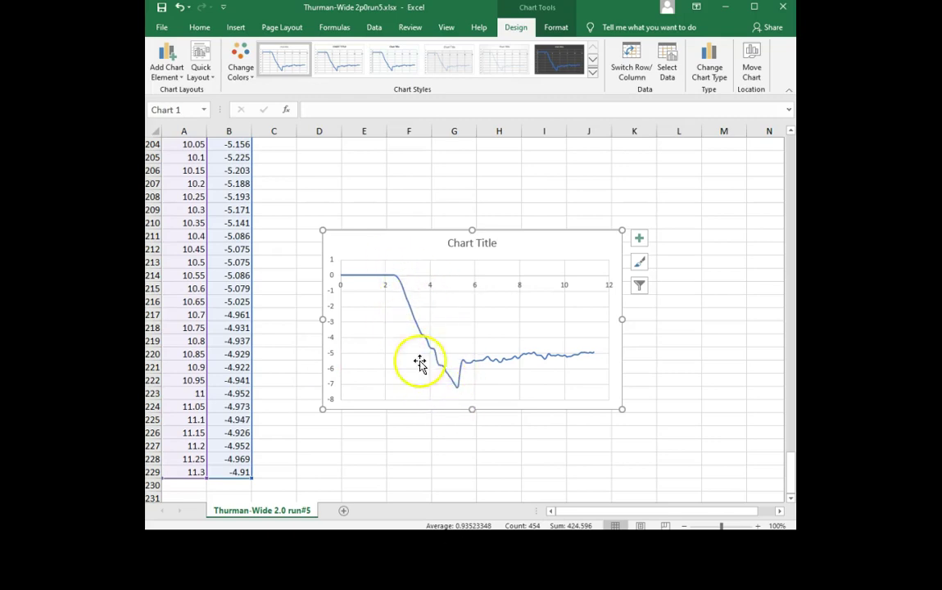
mouse_move(450, 382)
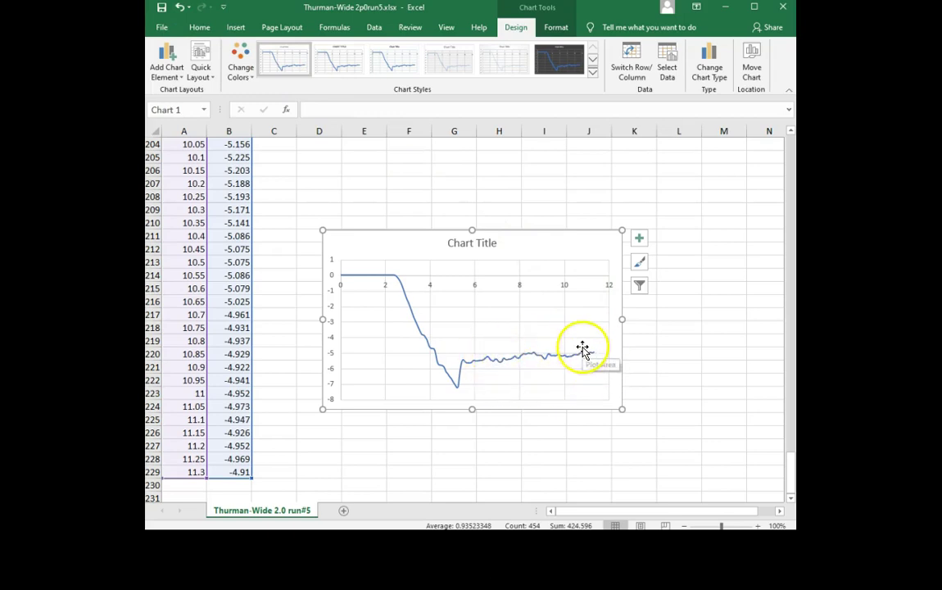
mouse_move(581, 359)
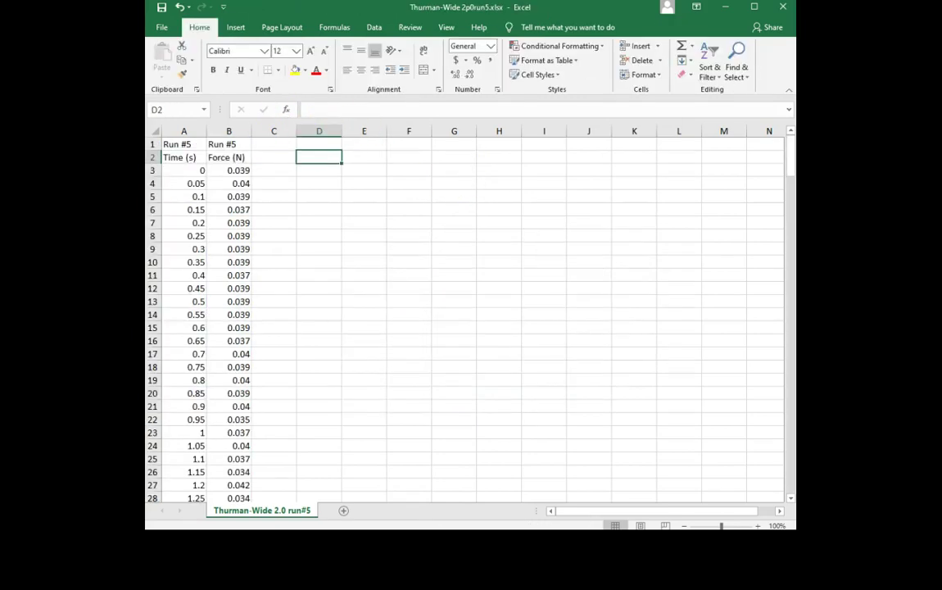
Step: Enter the heading "Calibration force (N)" in cell D2
text(Calibration force (N))
key(Return)
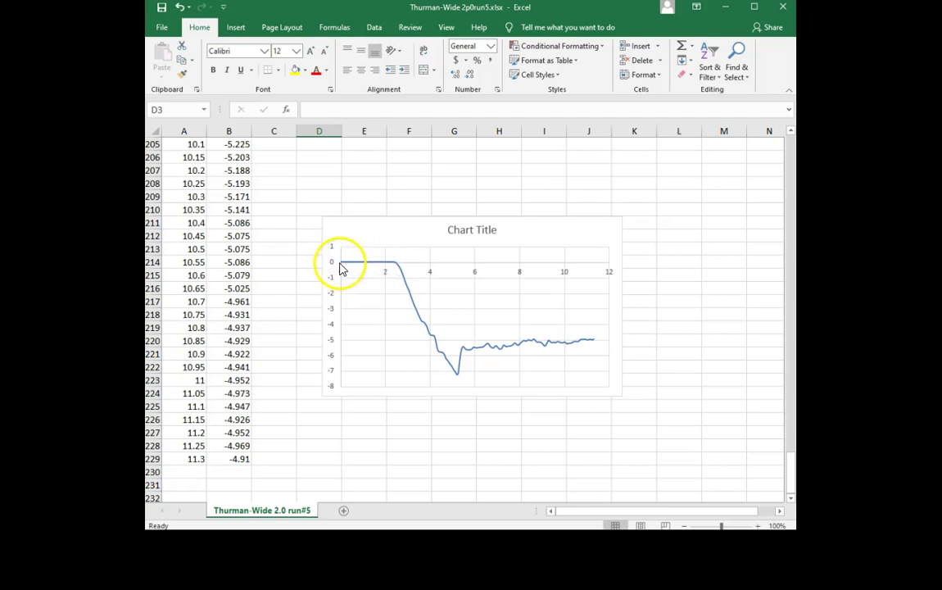
Step: Calculate the average force over the chart's initial flat interval in D3 with =average(B3:B48) and save the workbook
mouse_move(343, 270)
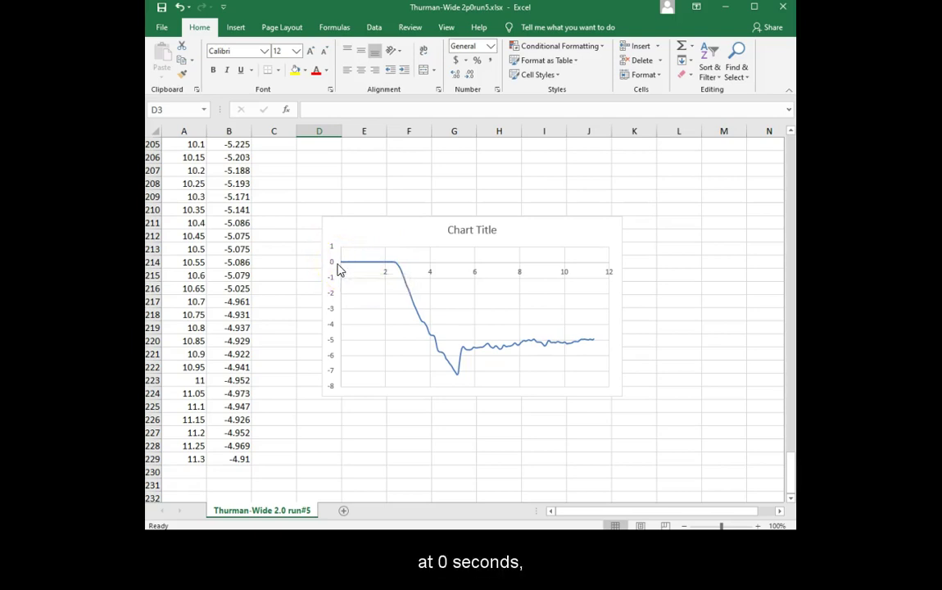
click(391, 267)
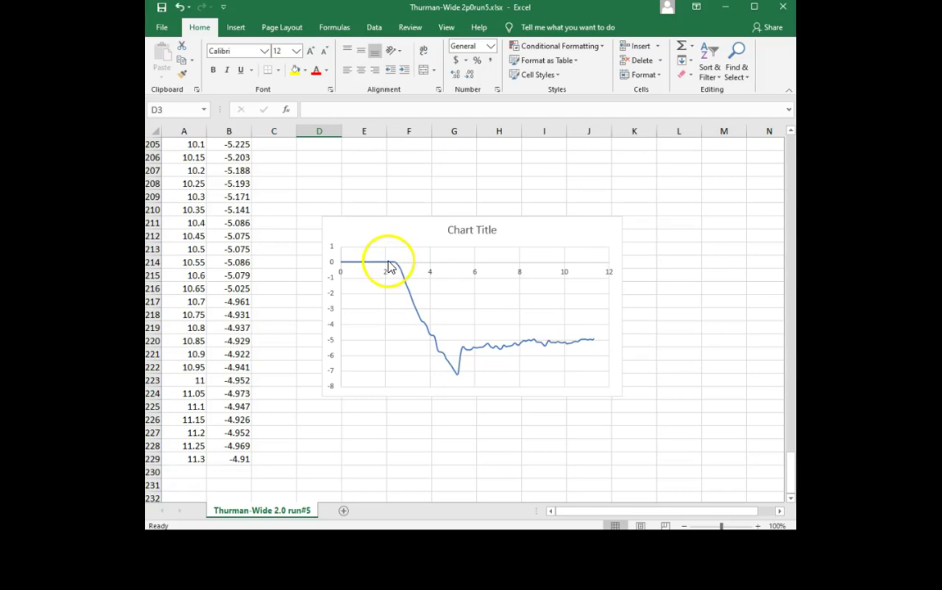
mouse_move(391, 267)
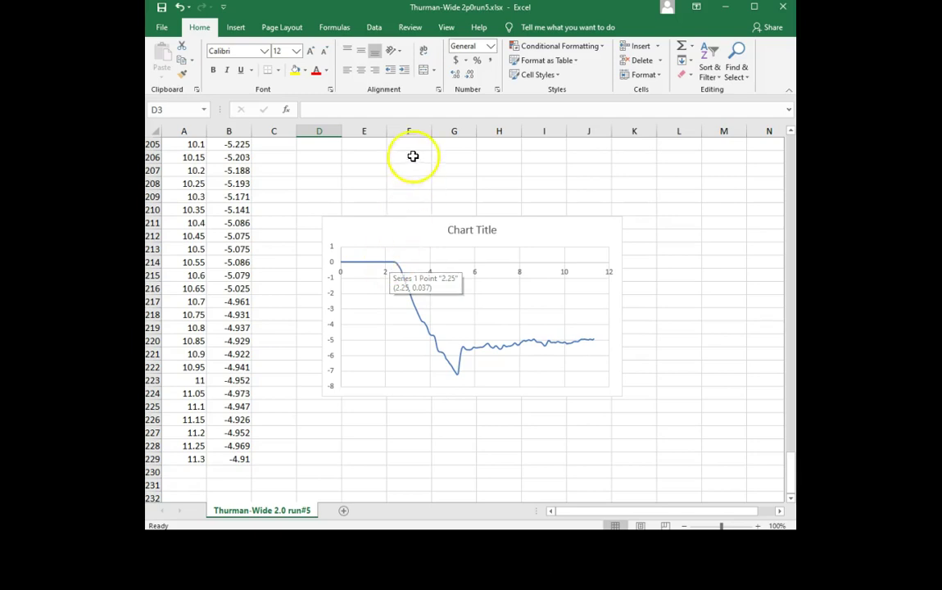
key(ctrl+BackSpace)
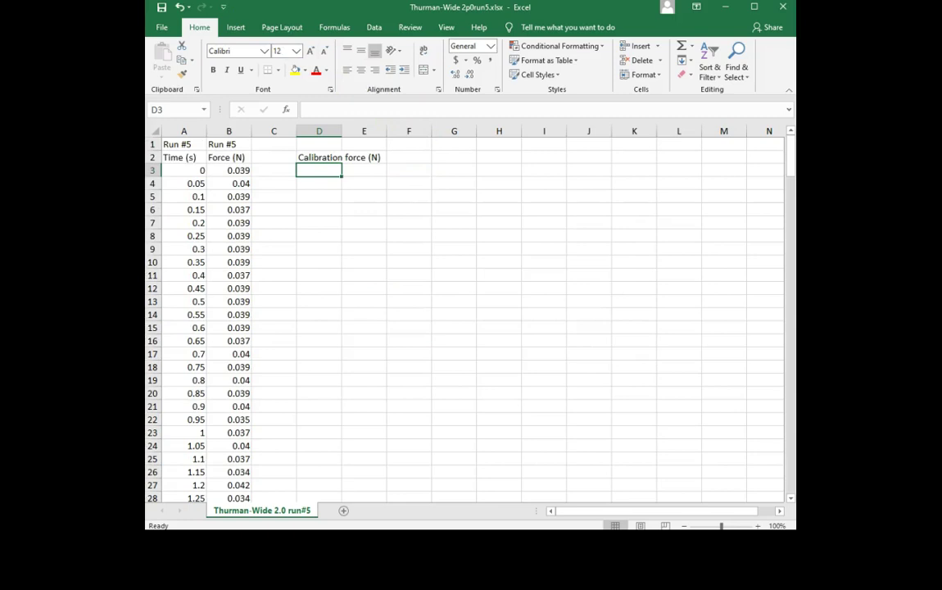
text(=a)
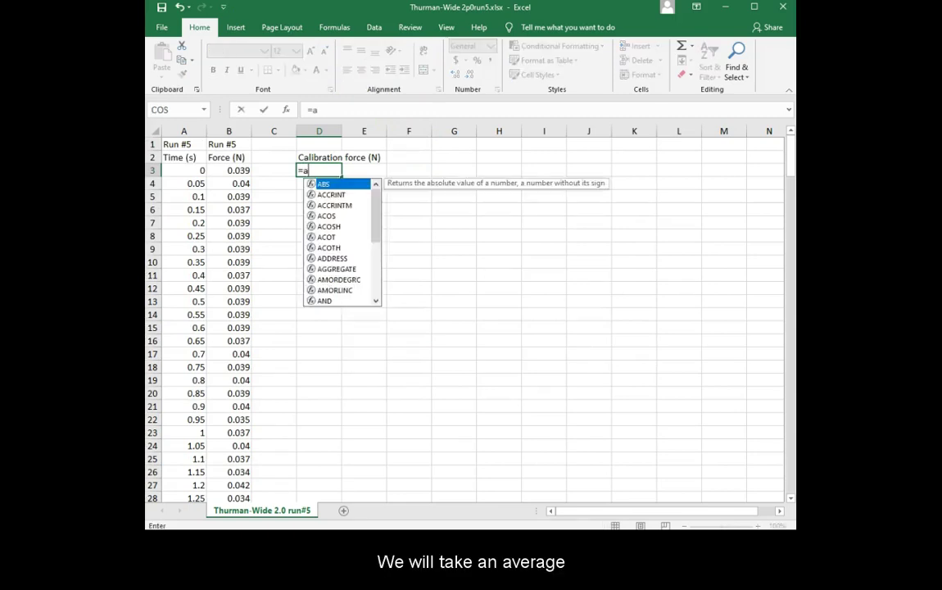
text(verage()
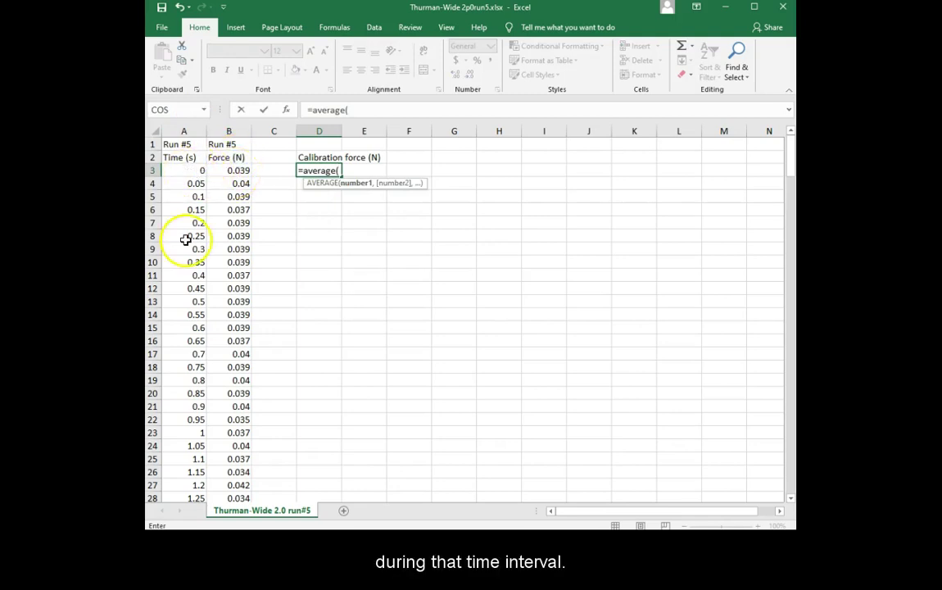
drag(237, 170, 235, 458)
text())
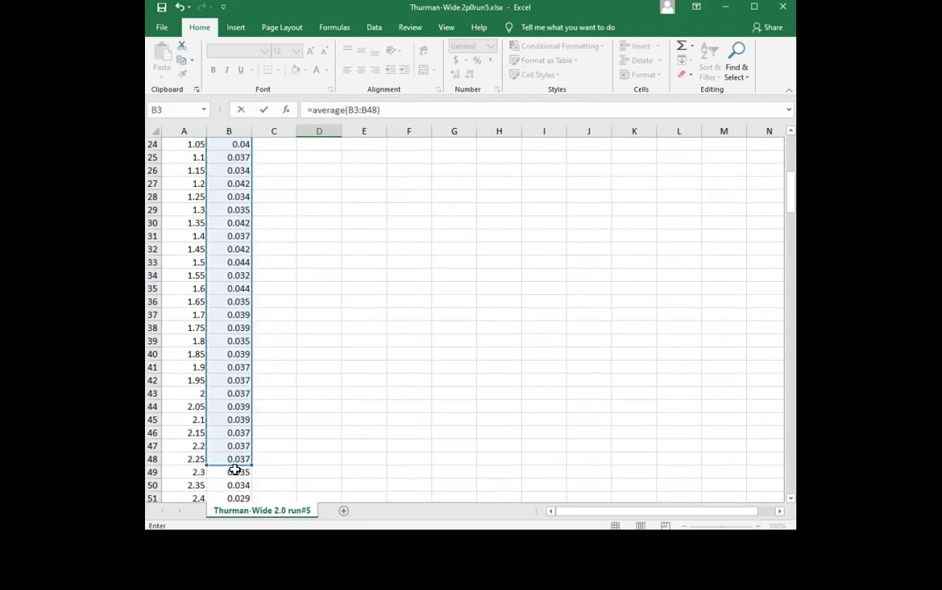
key(Return)
scroll(385, 172, up, 1)
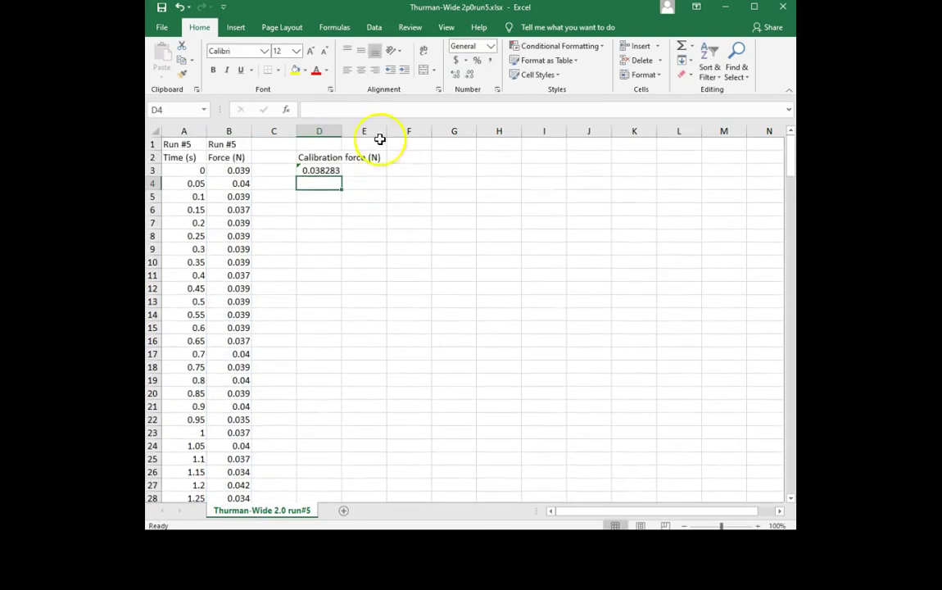
click(162, 14)
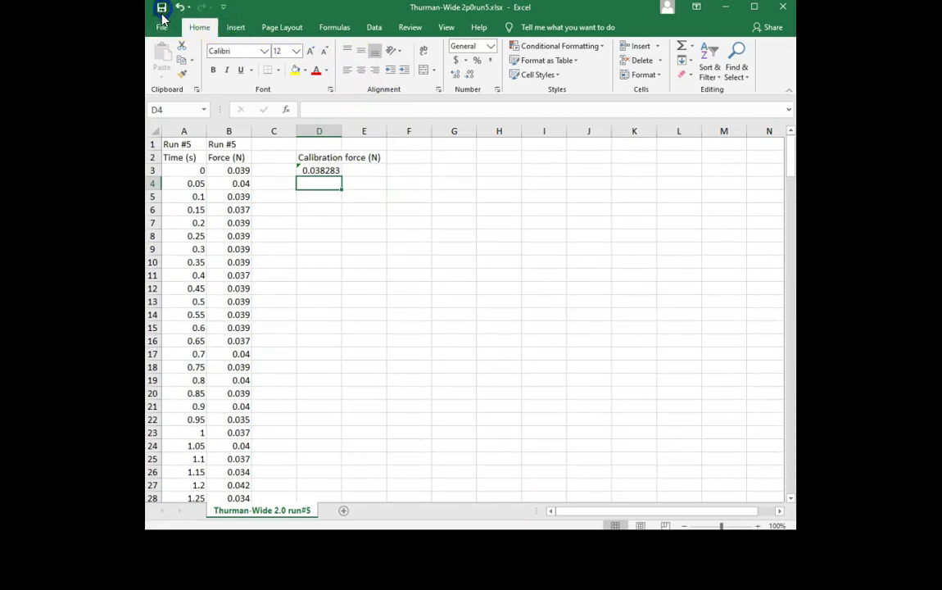
Step: Enter the heading "Calibrated force (N)" in cell F2
click(419, 157)
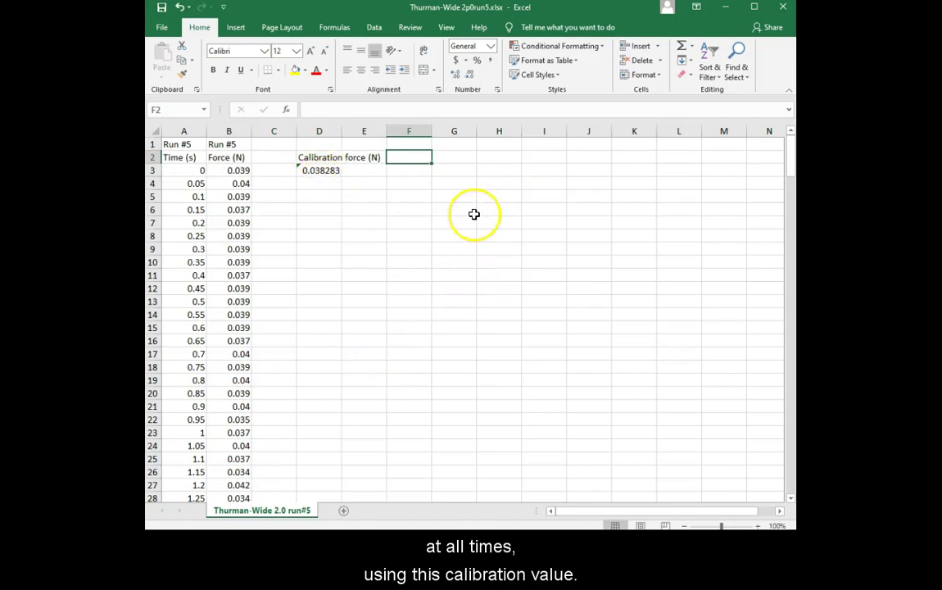
text(Calibrated force (N))
key(Return)
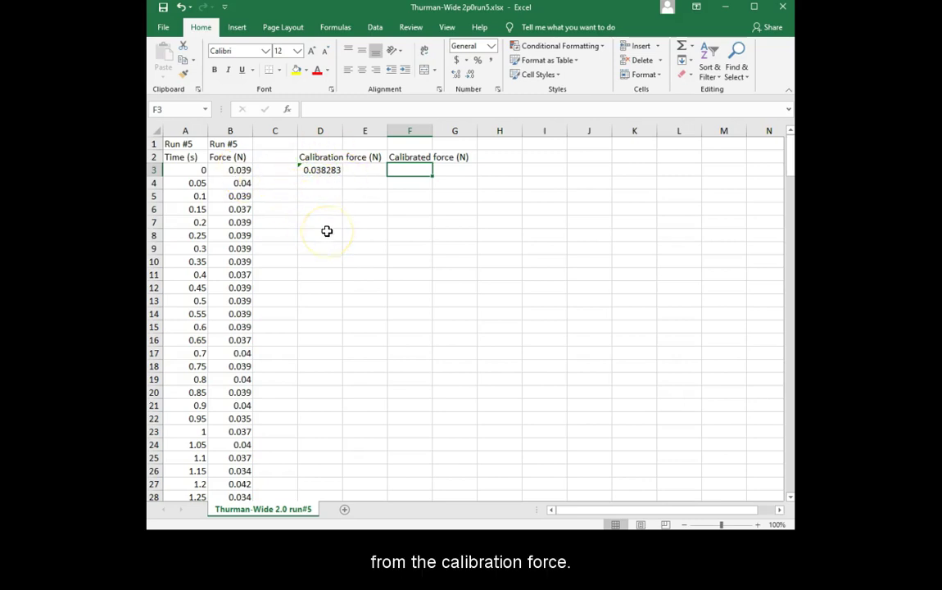
Step: Subtract the first measured force from the calibration force in F3 with the formula =D3-B3
text(=)
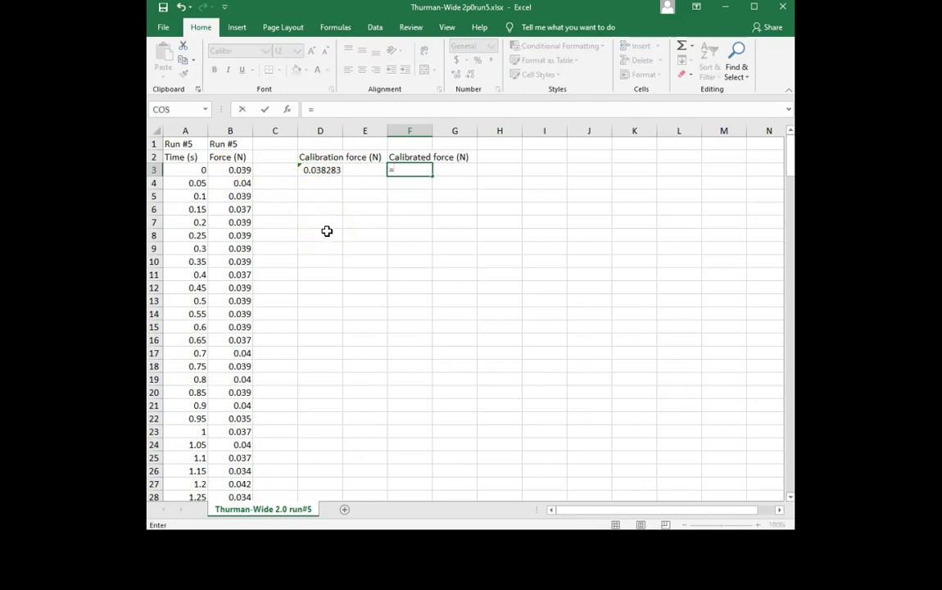
click(320, 170)
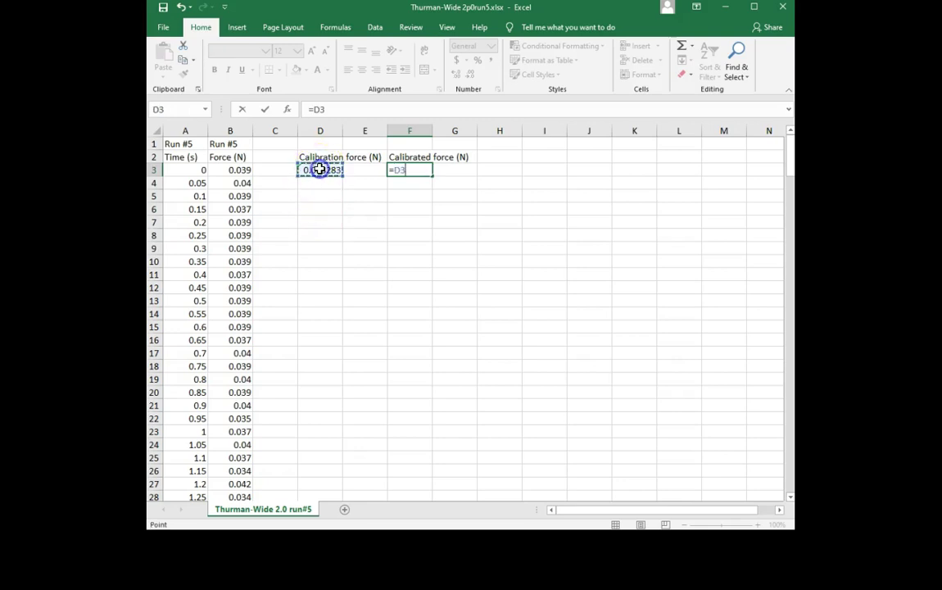
text(-)
click(241, 169)
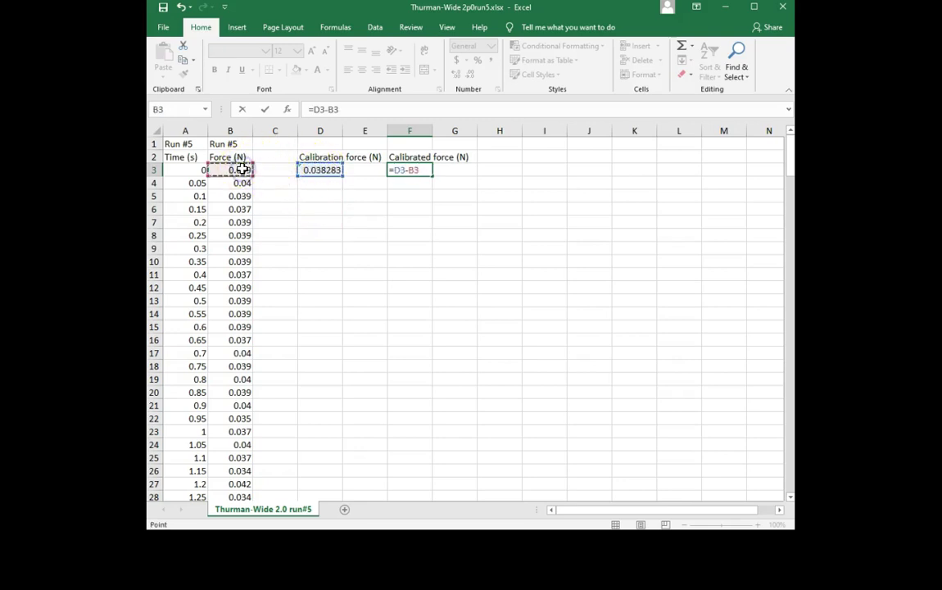
key(Return)
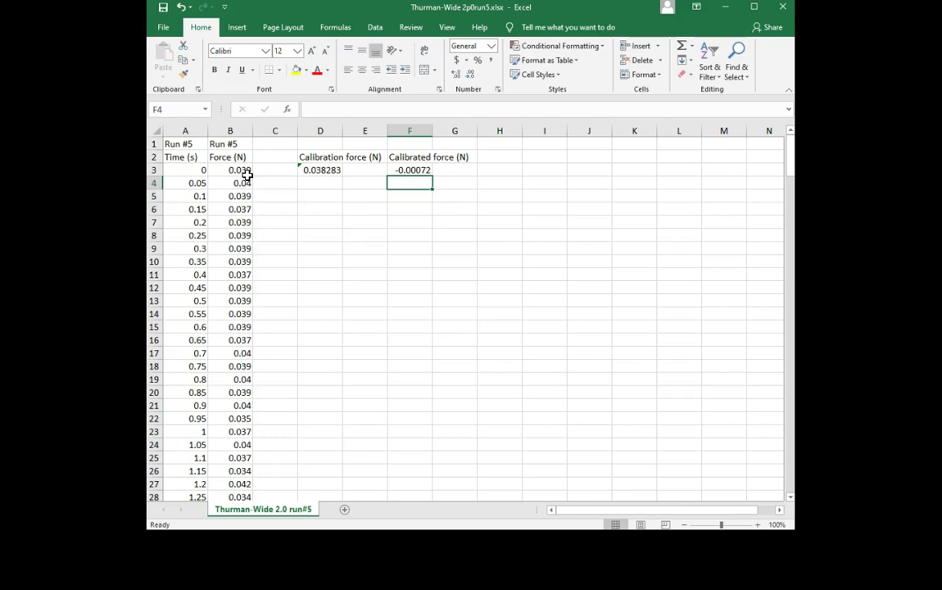
Step: Make the calibration force reference absolute in F3 so the formula reads =$D$3-B3
click(417, 170)
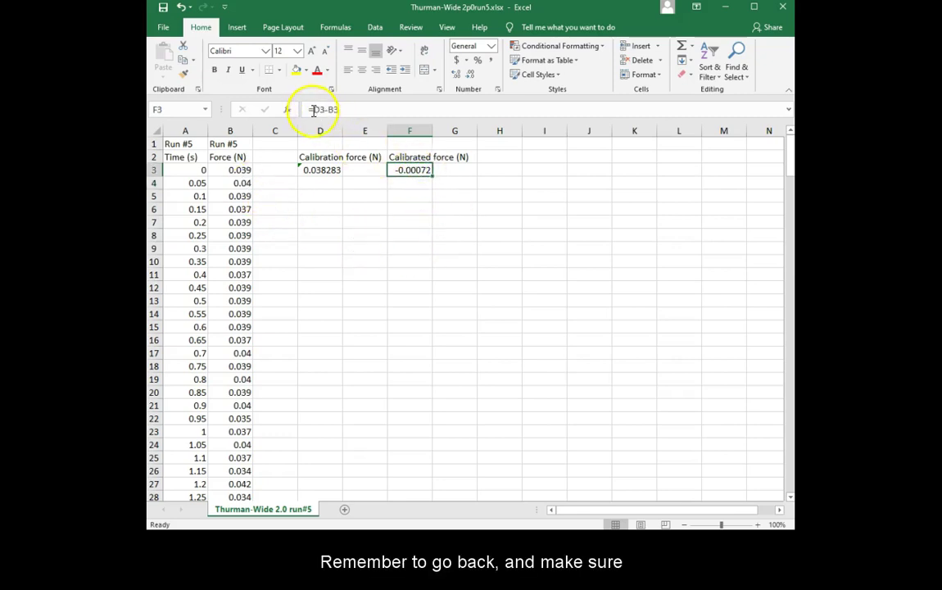
click(313, 110)
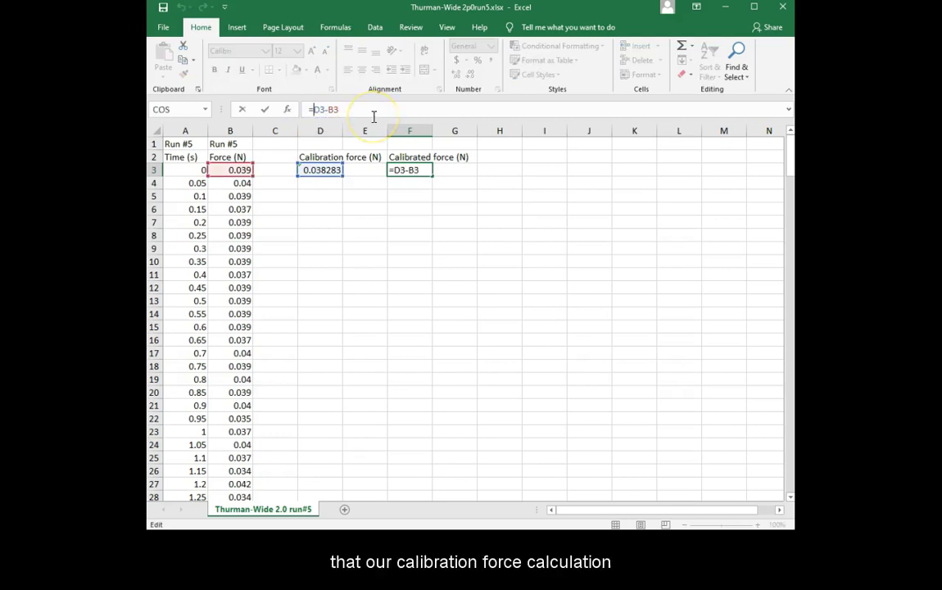
text($D$)
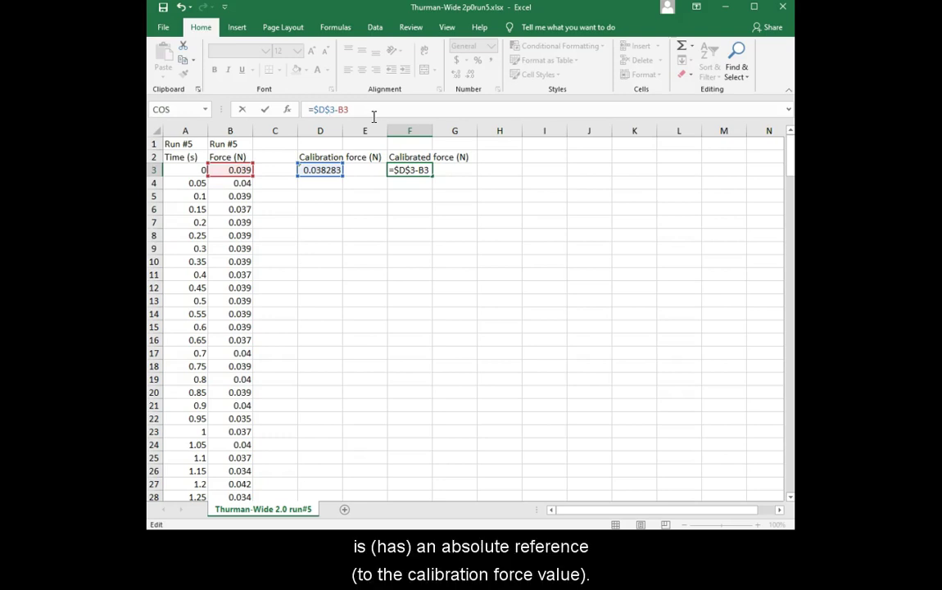
key(Return)
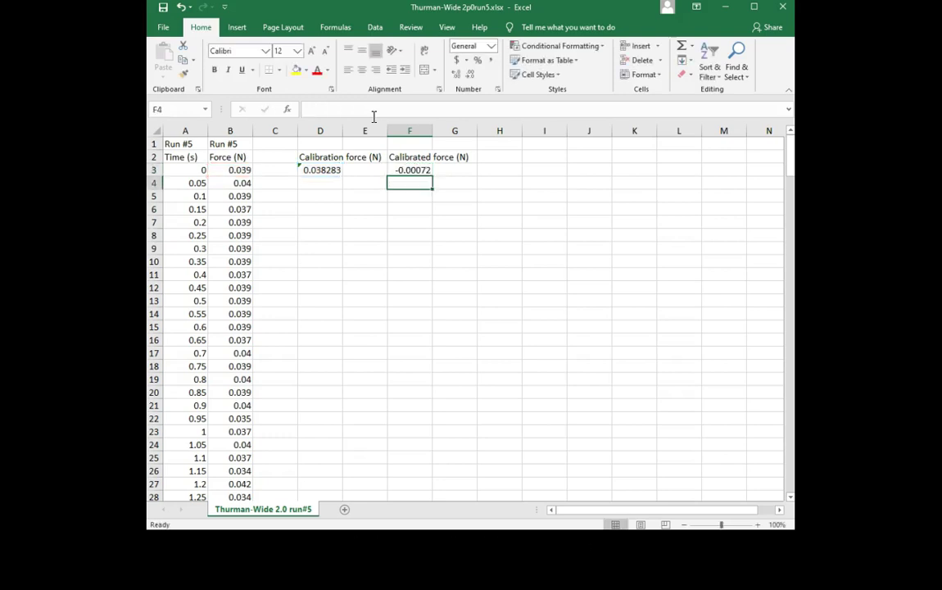
Step: Fill the F3 formula down to F229, the last row of force data, and save the workbook
click(416, 169)
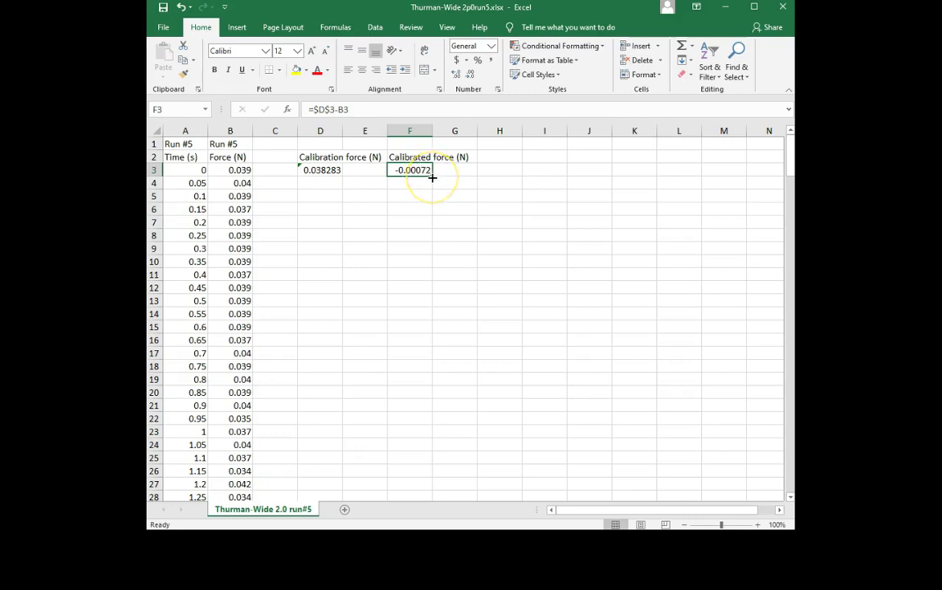
drag(431, 177, 431, 475)
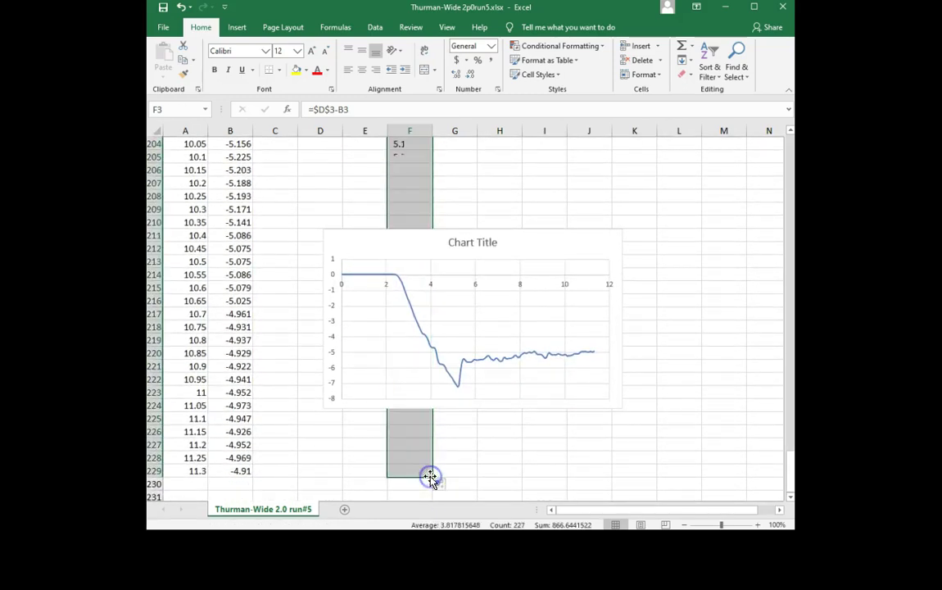
scroll(418, 249, up, 20)
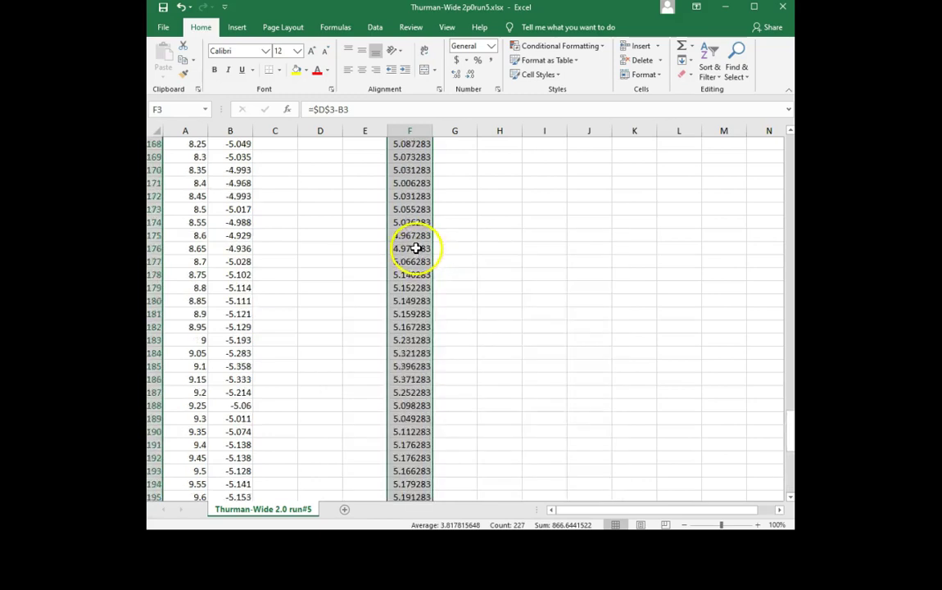
scroll(414, 243, up, 20)
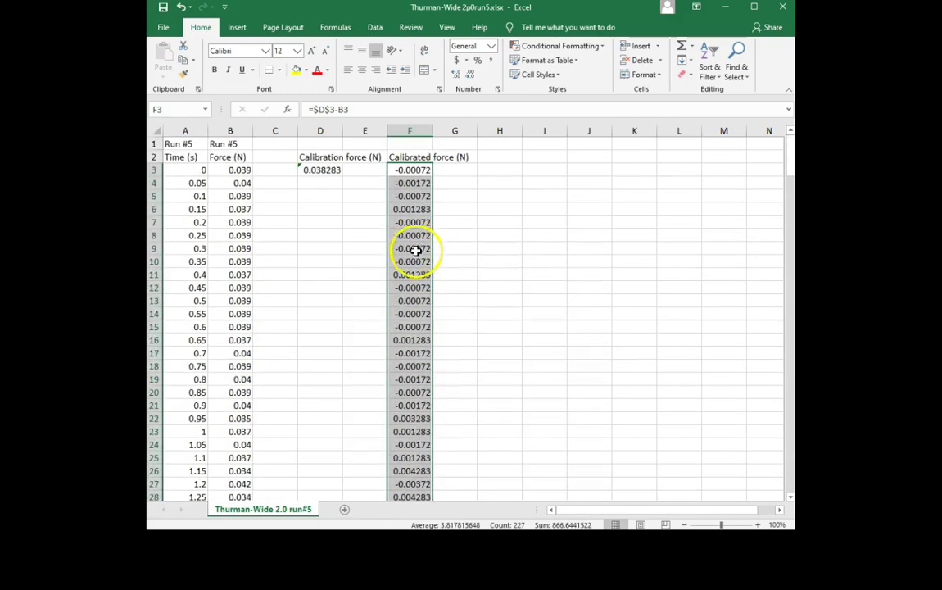
click(163, 8)
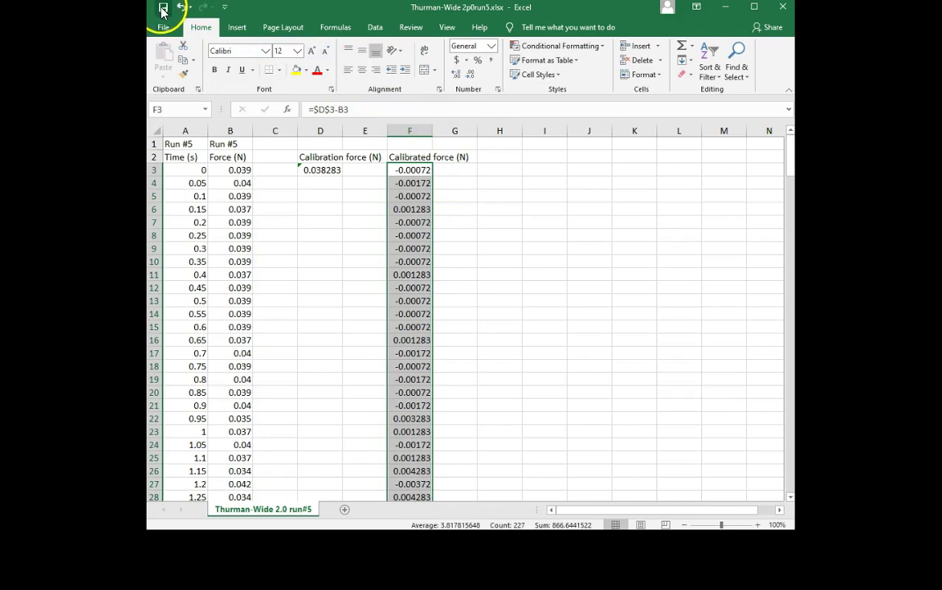
Step: Insert a Scatter with Smooth Lines chart of calibrated force F3:F229 against time A3:A229
click(500, 170)
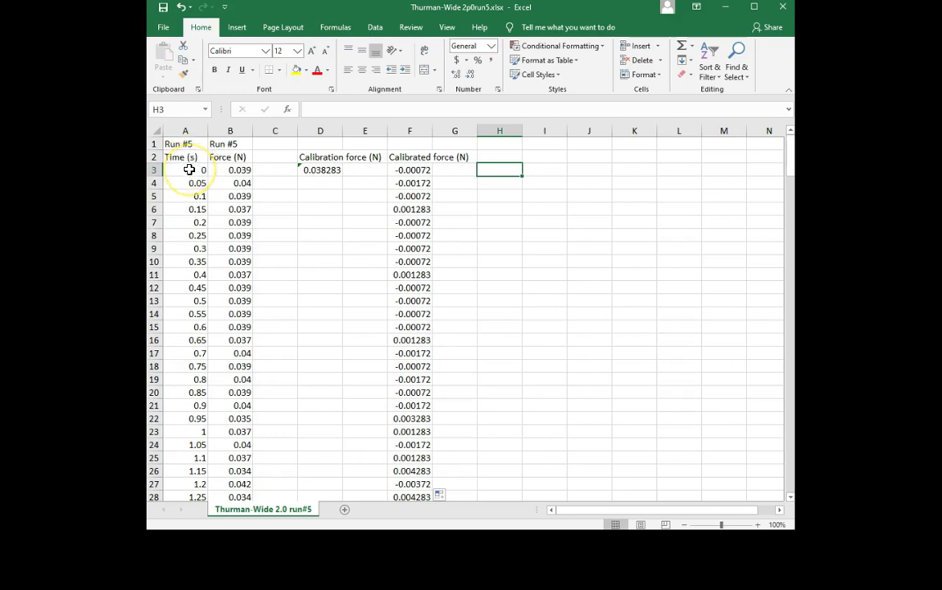
drag(189, 169, 198, 474)
scroll(418, 142, up, 20)
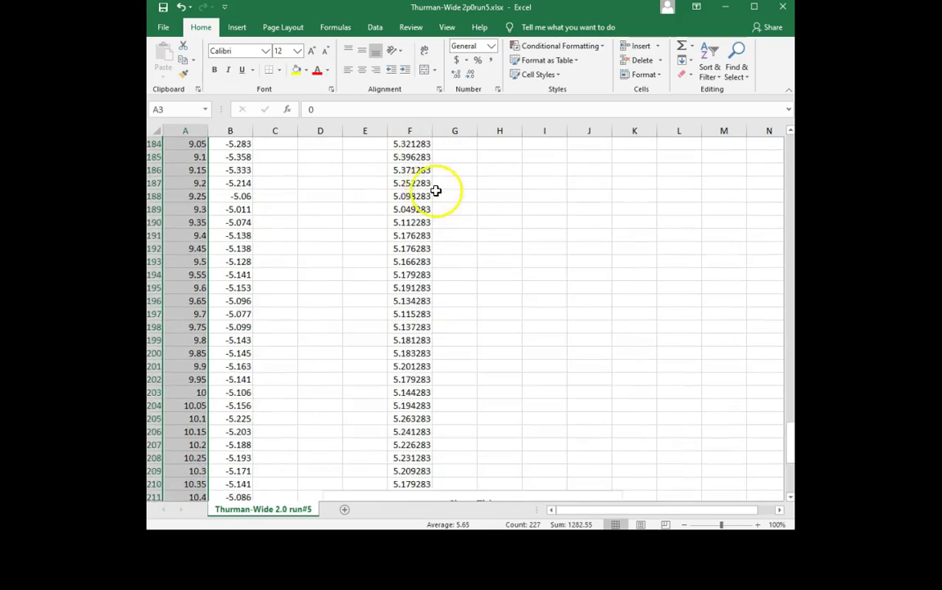
scroll(472, 199, up, 14)
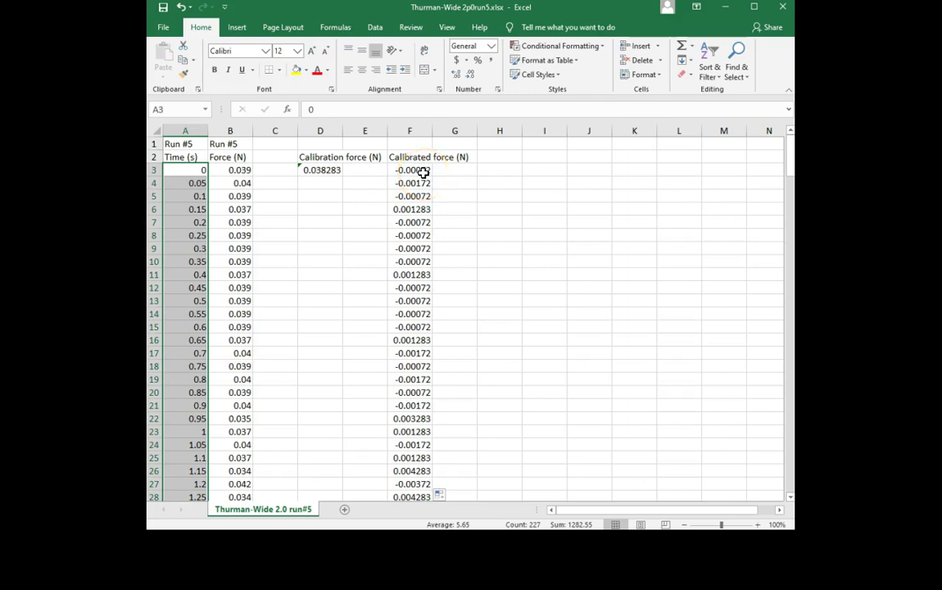
drag(420, 171, 415, 446)
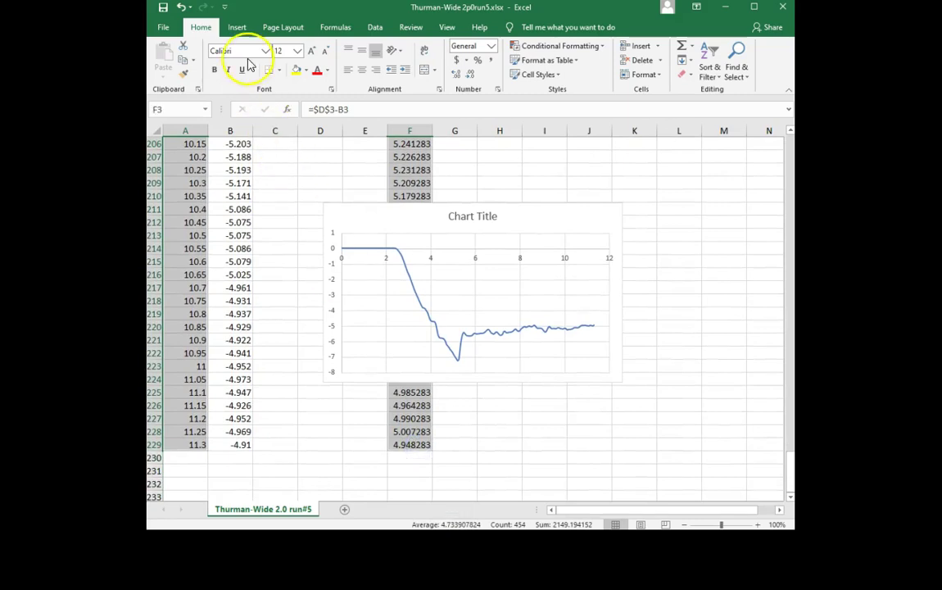
click(238, 28)
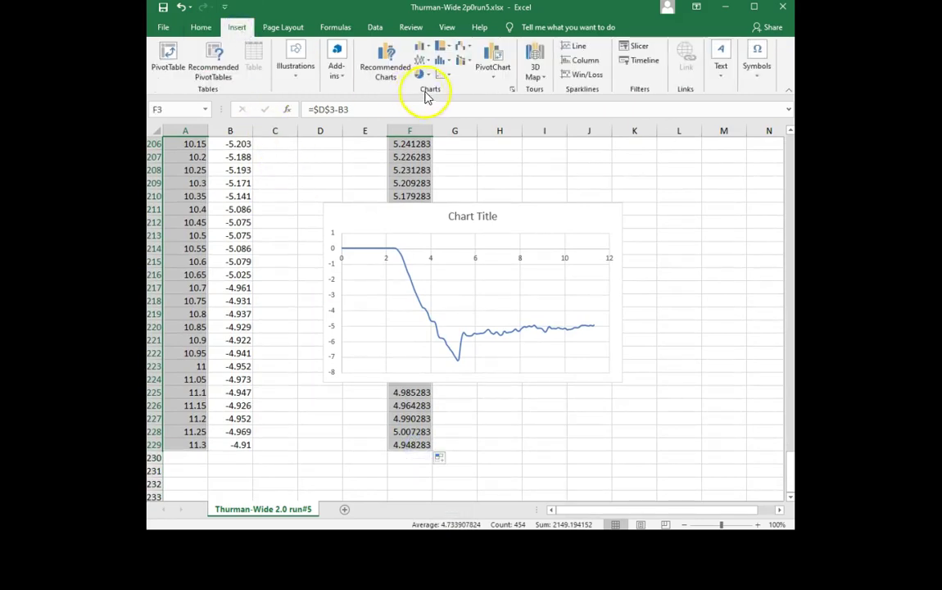
click(443, 76)
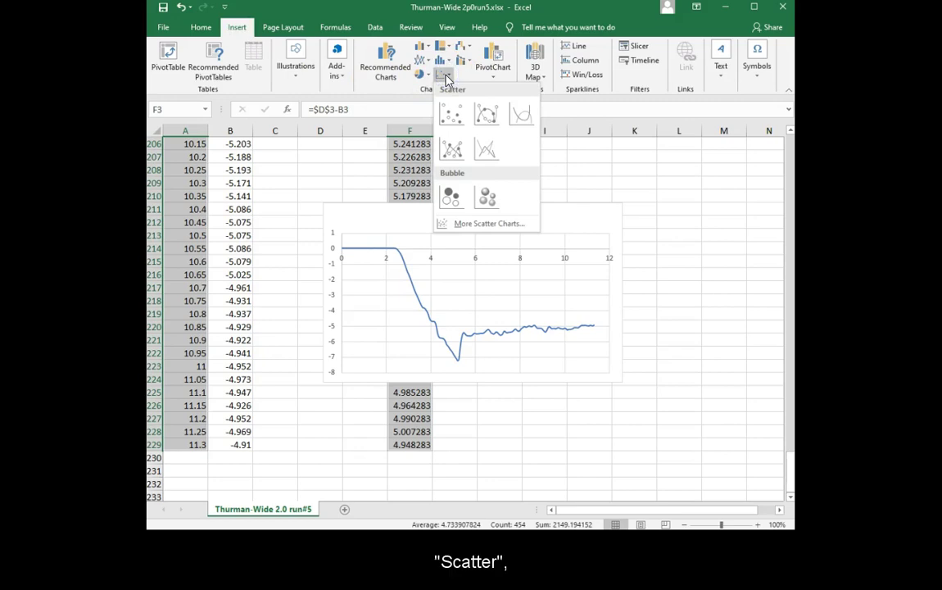
click(525, 112)
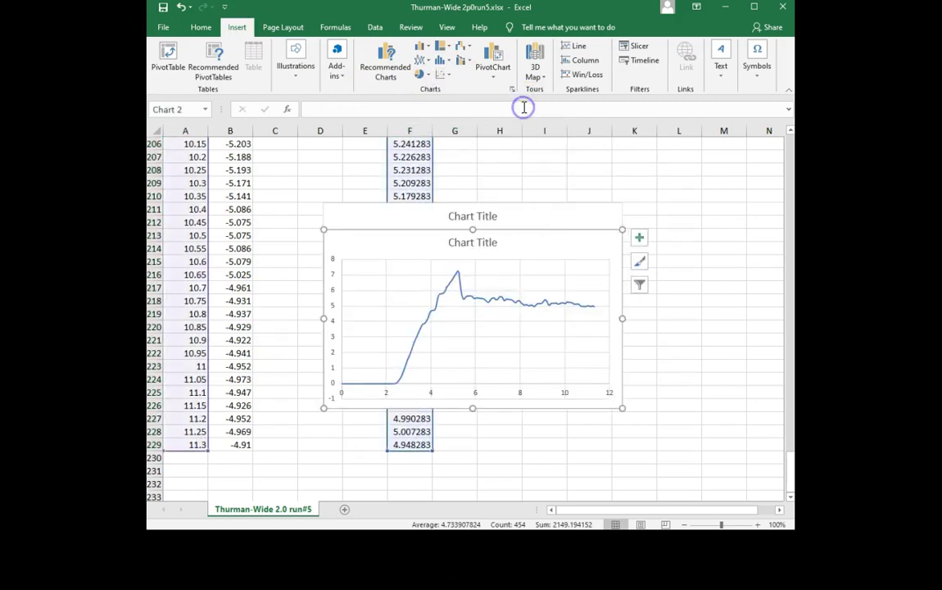
Step: Move the calibrated force chart to the top of the sheet, clear of the data, around columns K to Q
drag(414, 245, 564, 208)
scroll(541, 227, up, 1)
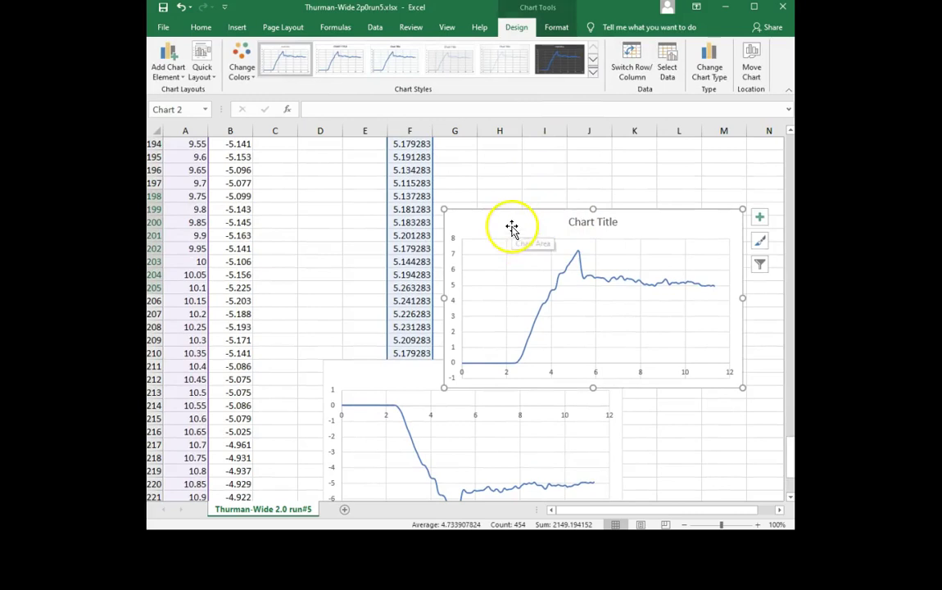
drag(511, 227, 522, 183)
click(600, 185)
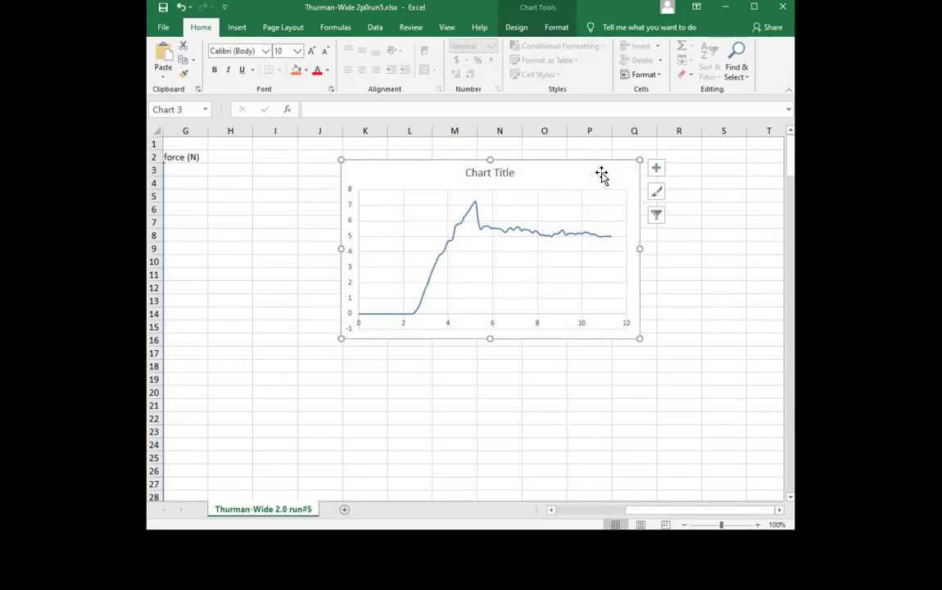
Step: Apply the first Quick Layout and title the chart "Wide-face, 2.116kg, run#5" with axes "time (s)" and "Force (N)"
click(516, 27)
click(200, 56)
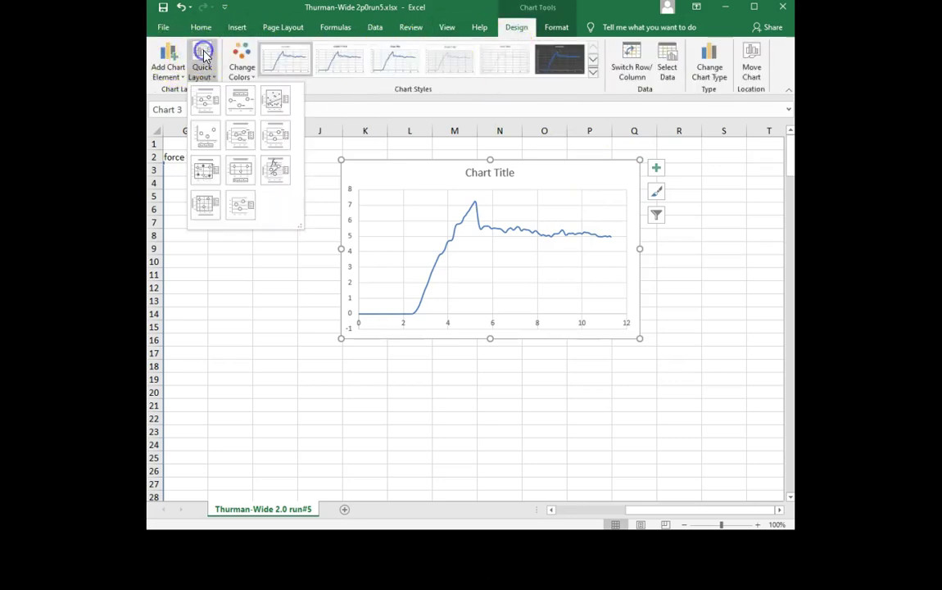
click(206, 103)
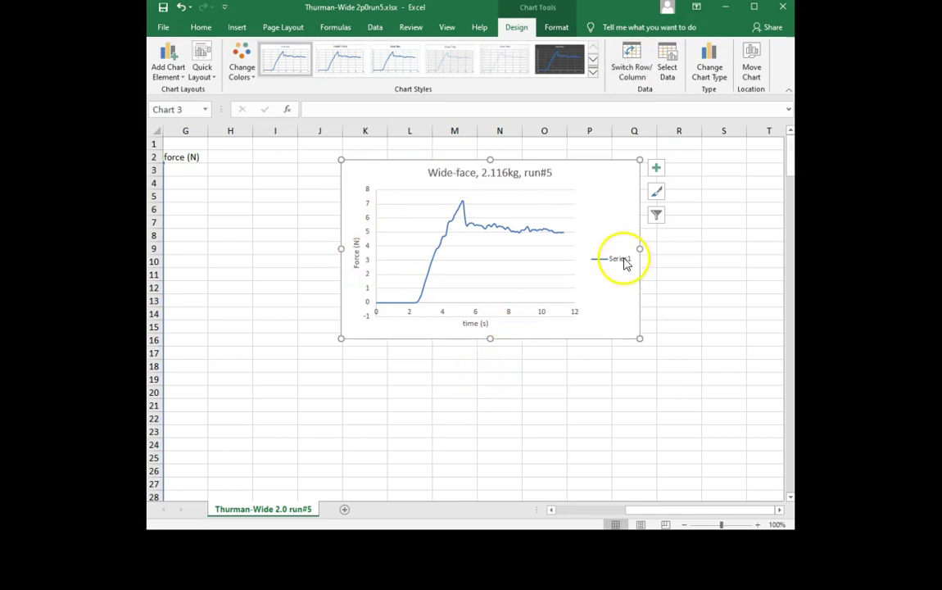
Step: Delete the legend from the calibrated force chart and save the workbook
click(622, 259)
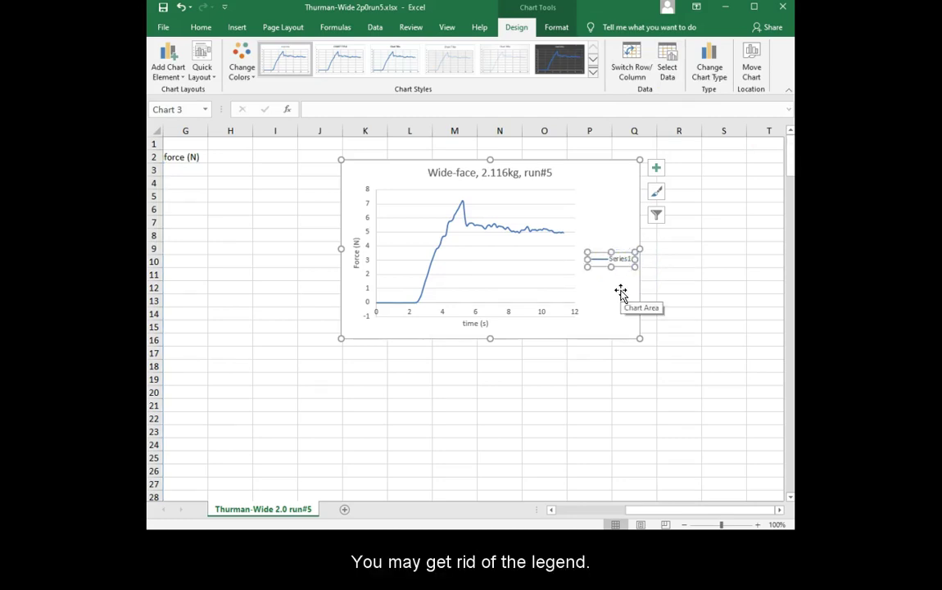
key(Delete)
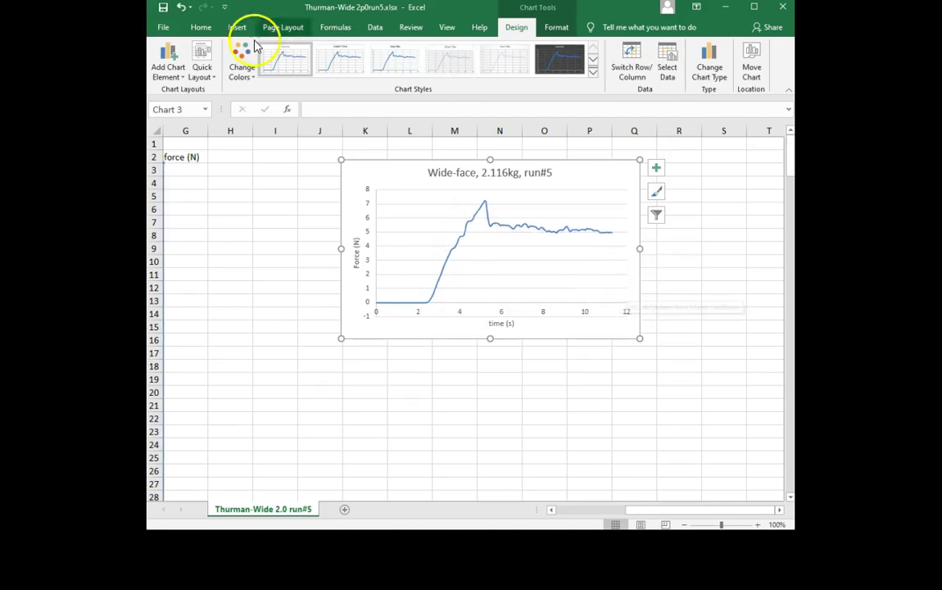
click(161, 9)
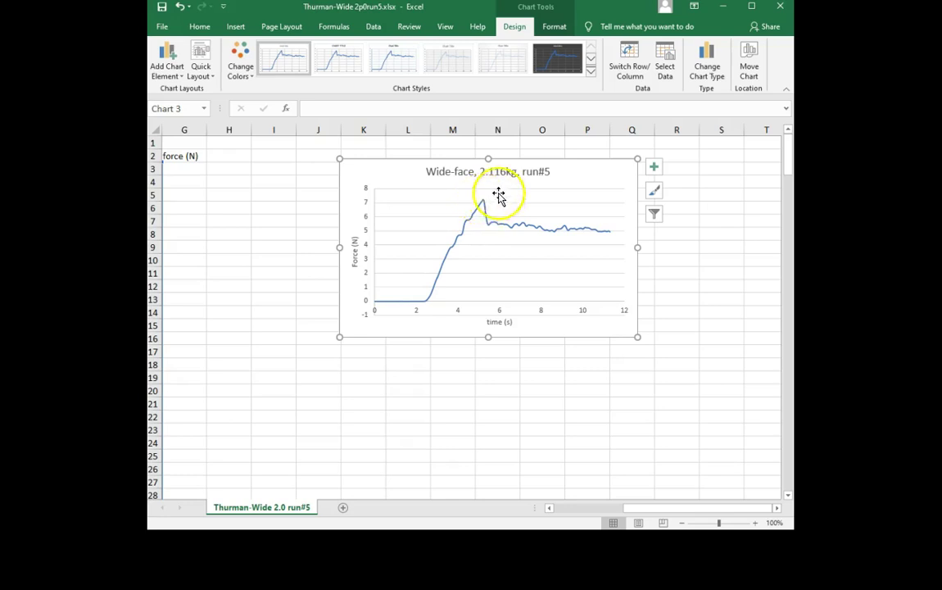
Step: Enter the heading "Fmax(N)" in cell H2
mouse_move(484, 205)
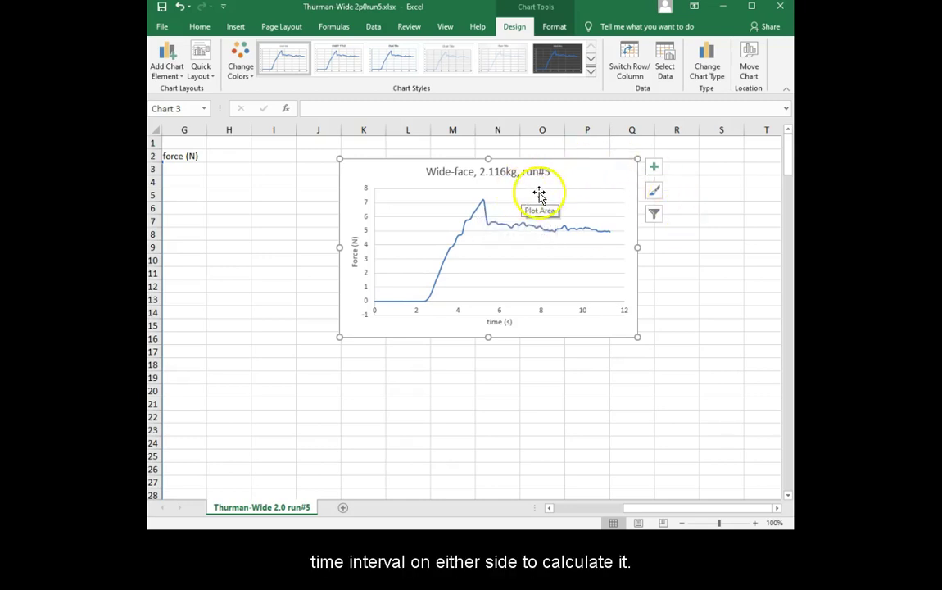
drag(668, 508, 579, 510)
click(499, 183)
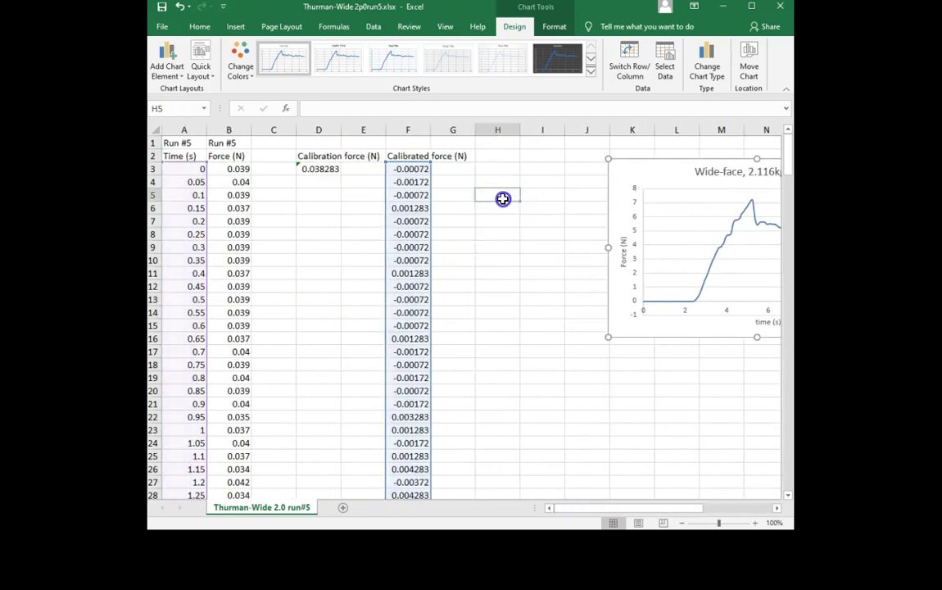
click(504, 156)
text(F)
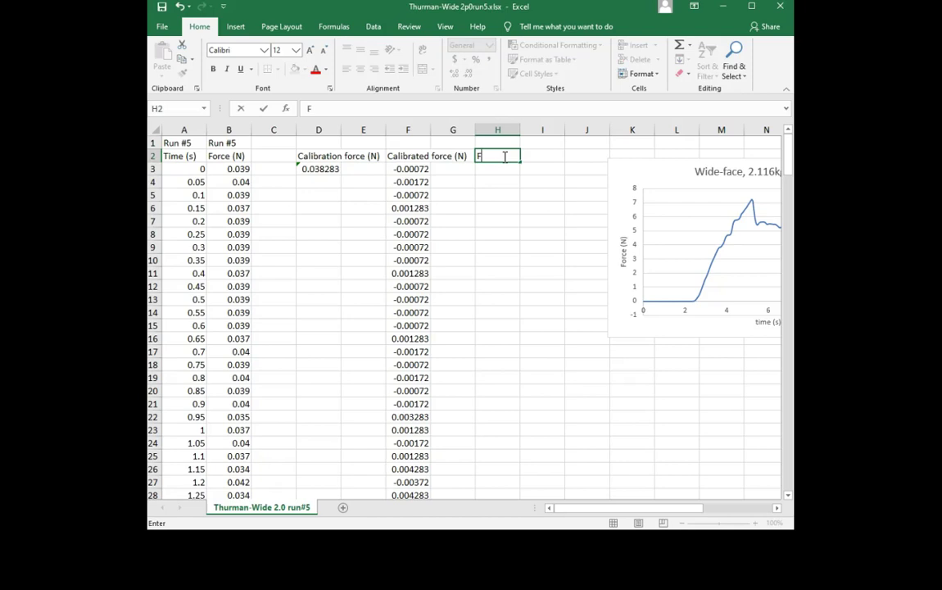
text(max (N))
key(Return)
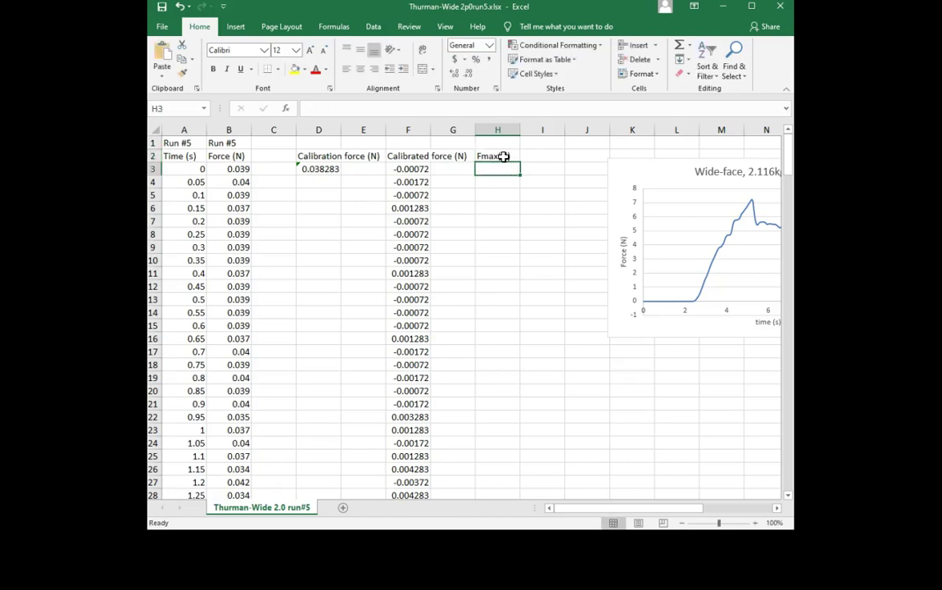
Step: Calculate the maximum calibrated force around the chart's peak in H3 with =max(F103:F113)
text(=)
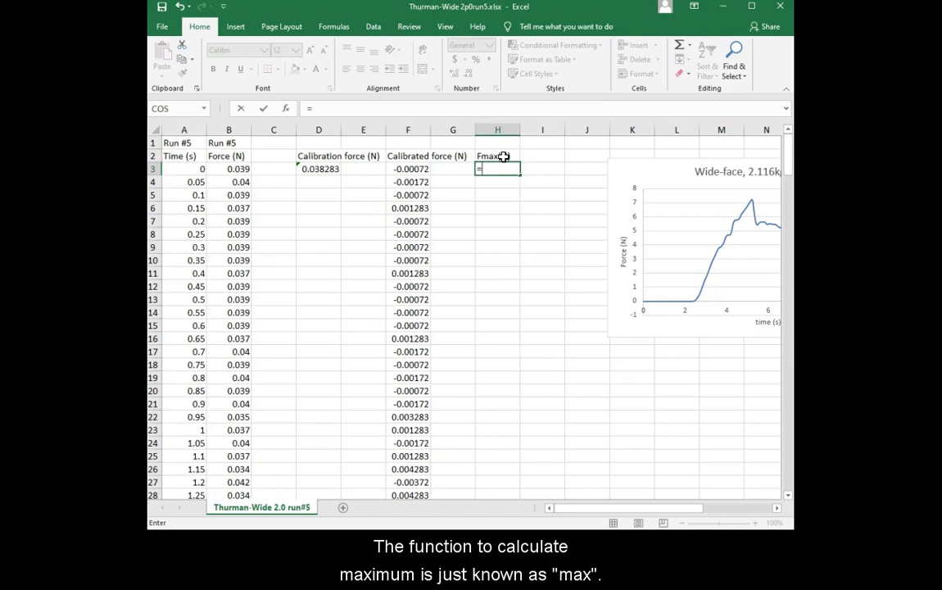
text(max()
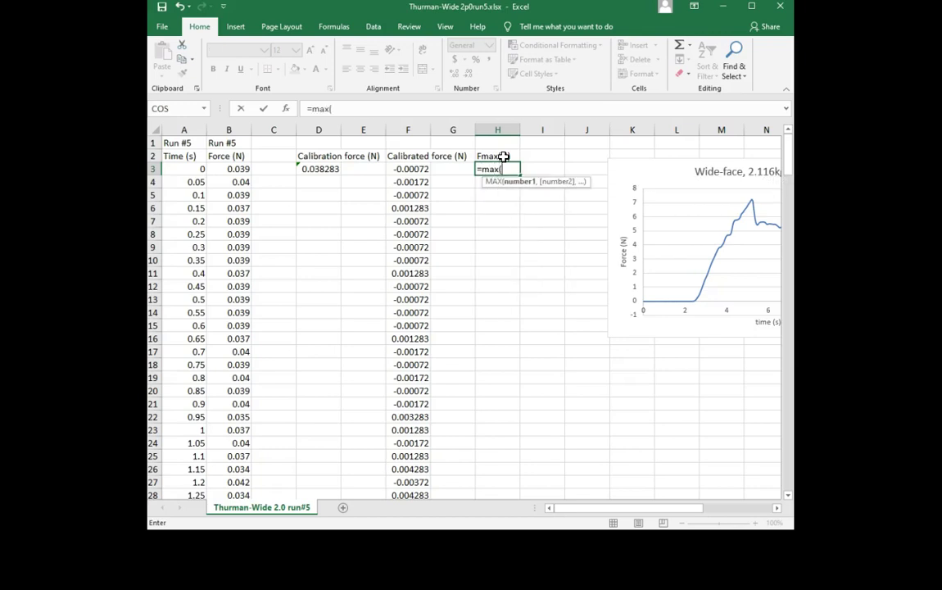
drag(790, 169, 790, 300)
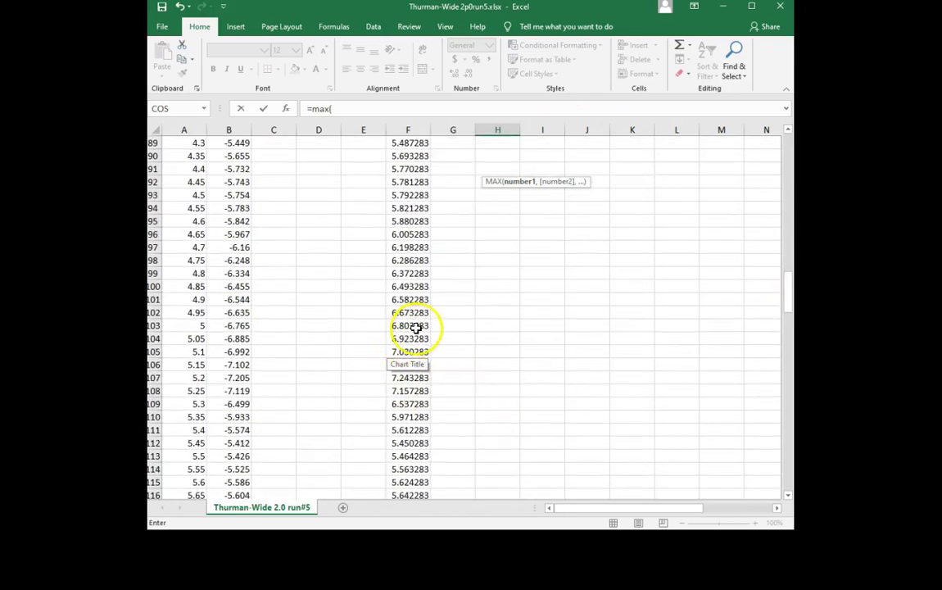
drag(416, 325, 414, 453)
key(Return)
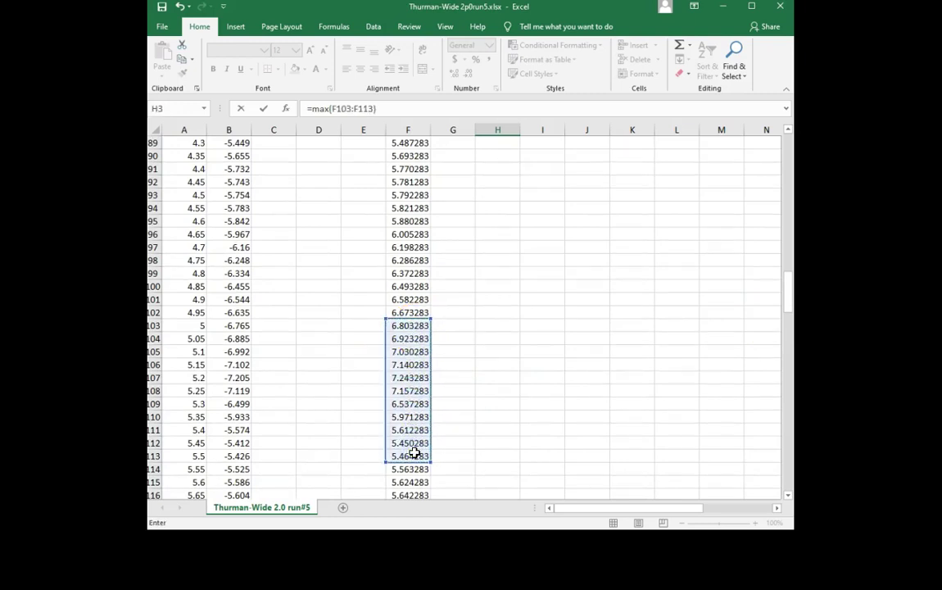
scroll(600, 290, up, 1)
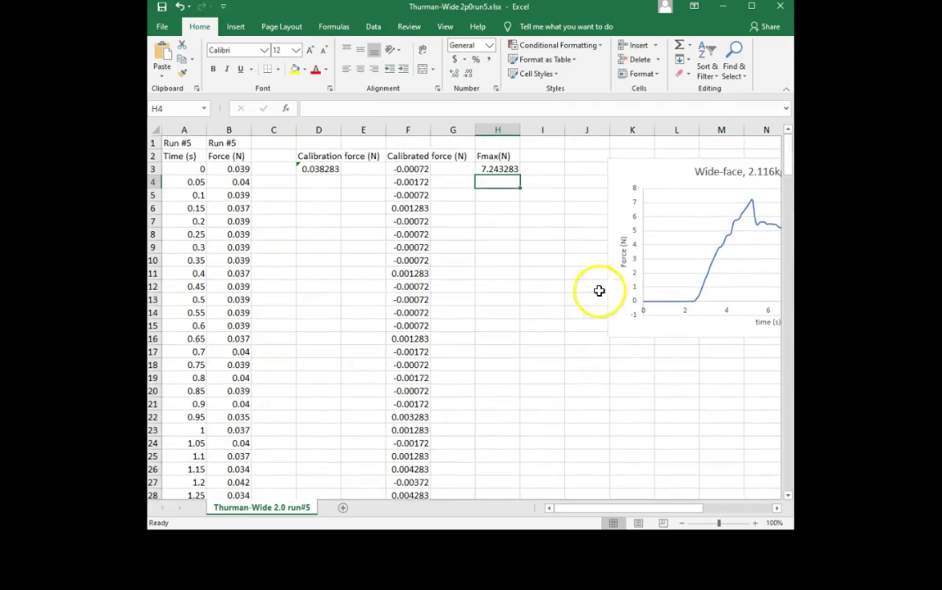
Step: Check the maximum force in H3 against the chart and examine the flat interval following the peak
click(775, 508)
click(775, 508)
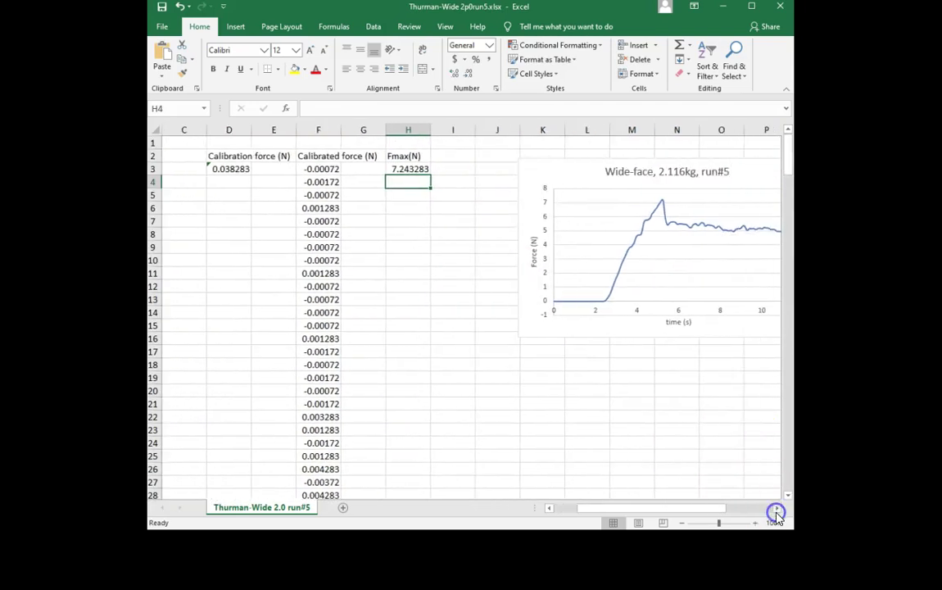
click(402, 168)
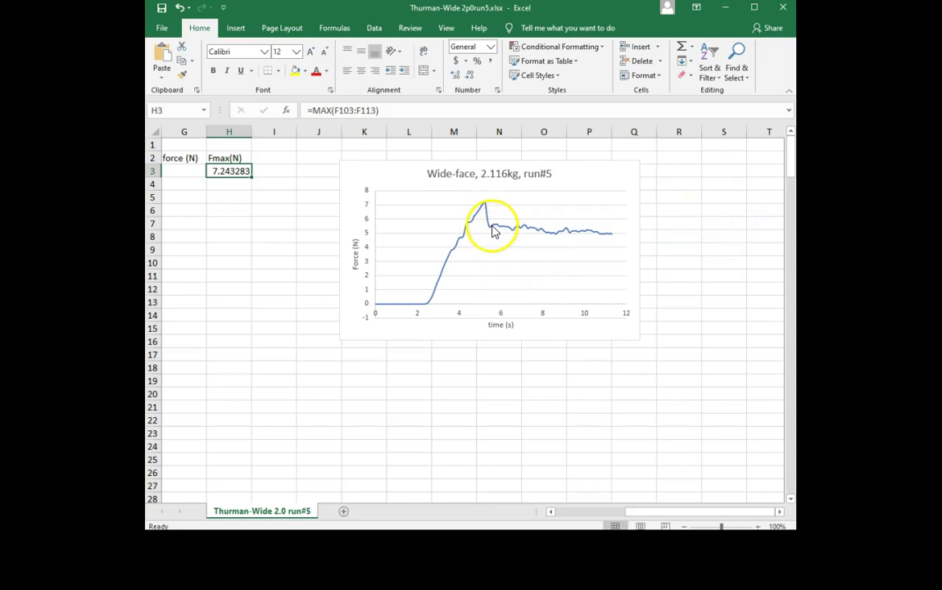
mouse_move(493, 231)
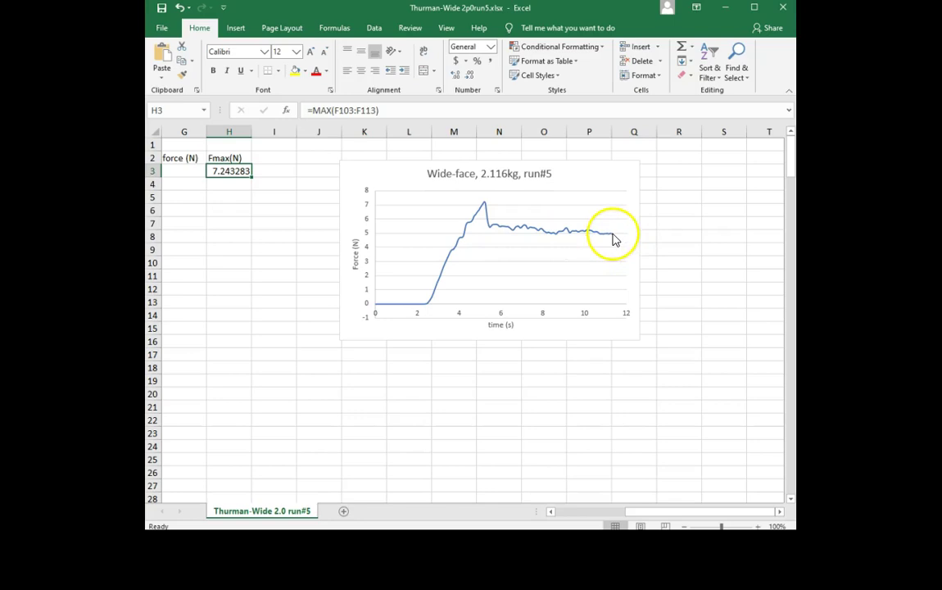
Step: Enter the heading "Favg(N)" in cell I2
mouse_move(617, 239)
drag(658, 509, 590, 509)
click(541, 159)
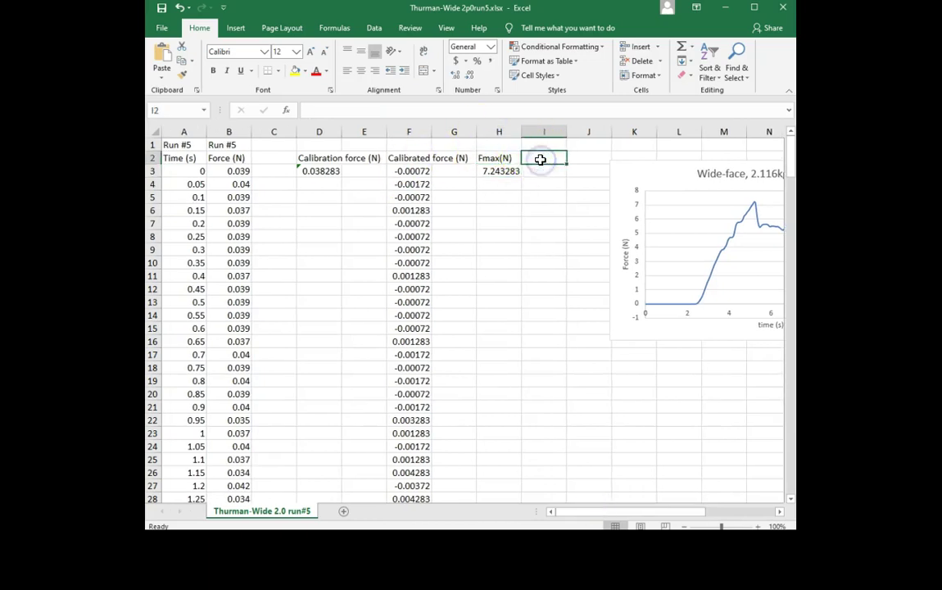
text(Favg(N)
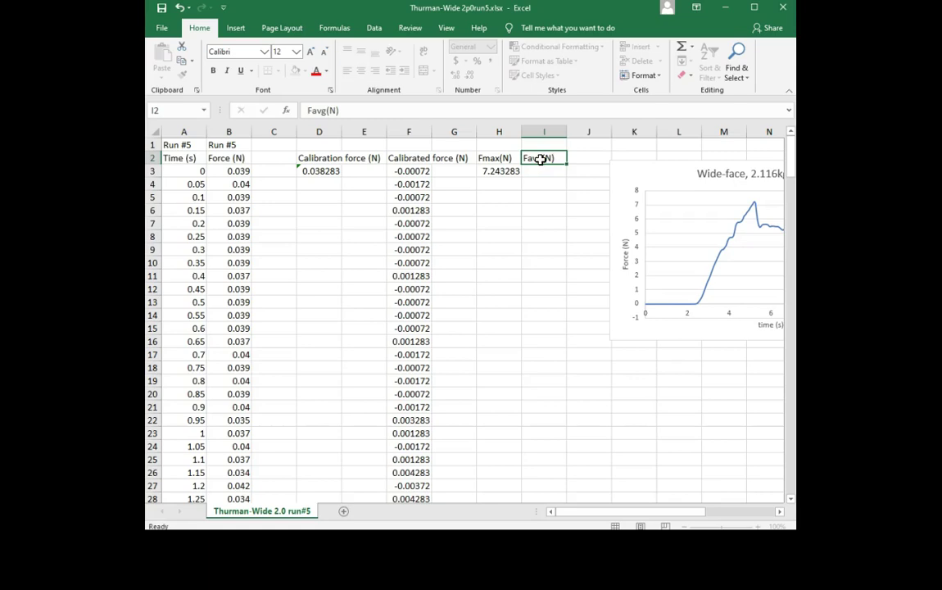
key(Return)
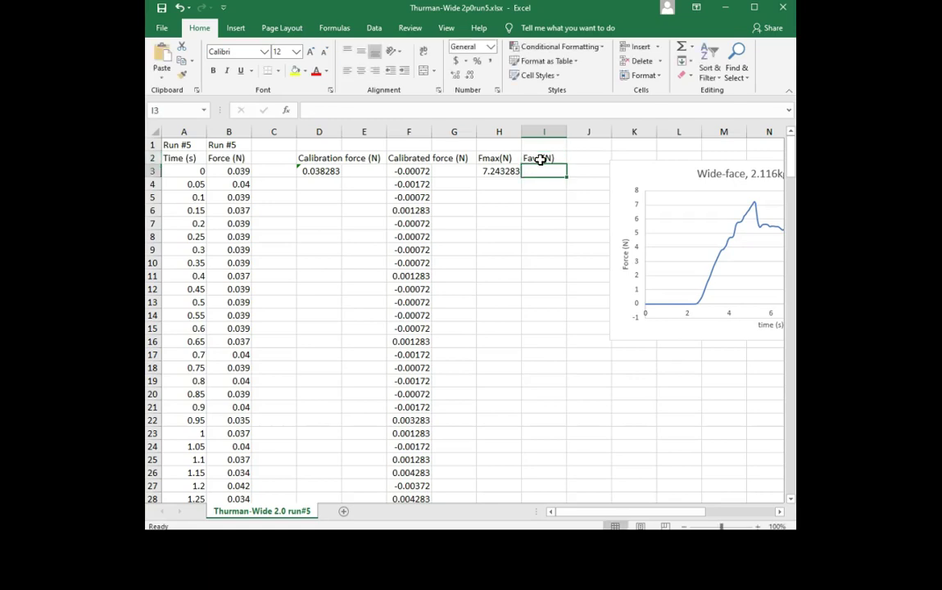
Step: Calculate the average calibrated force over the flat interval after the peak in I3 with =average(F116:F229), and check it against the chart
text(=average()
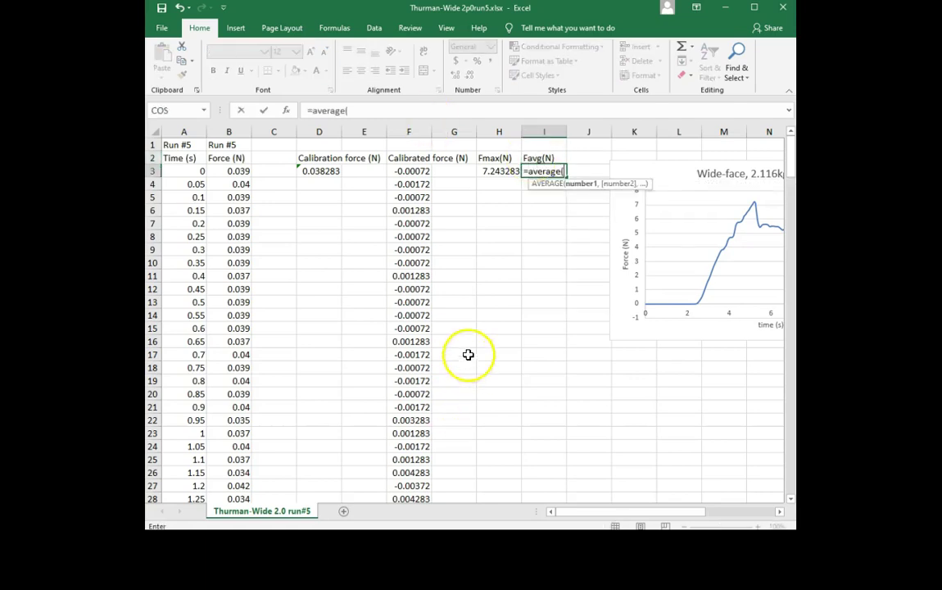
scroll(479, 348, down, 13)
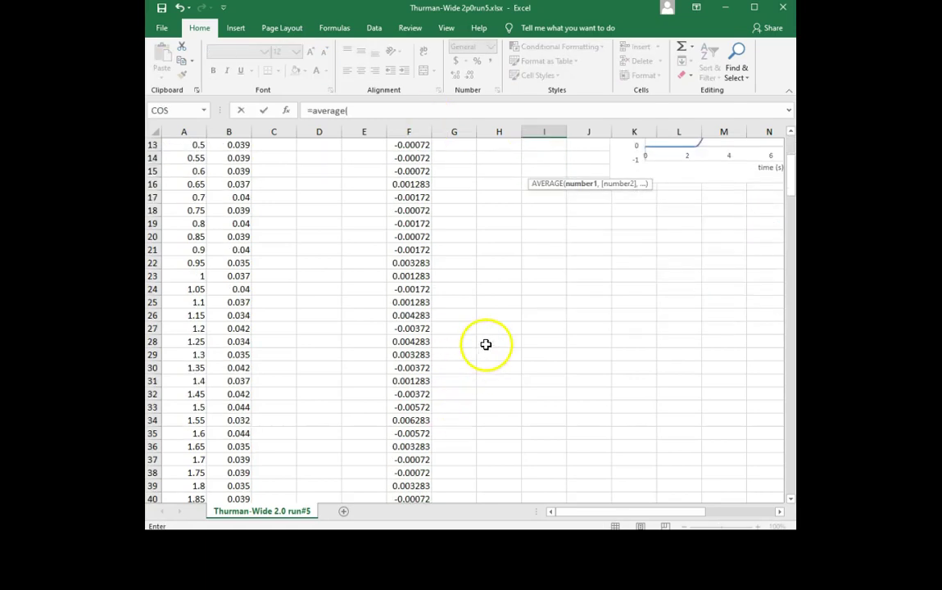
scroll(486, 347, down, 18)
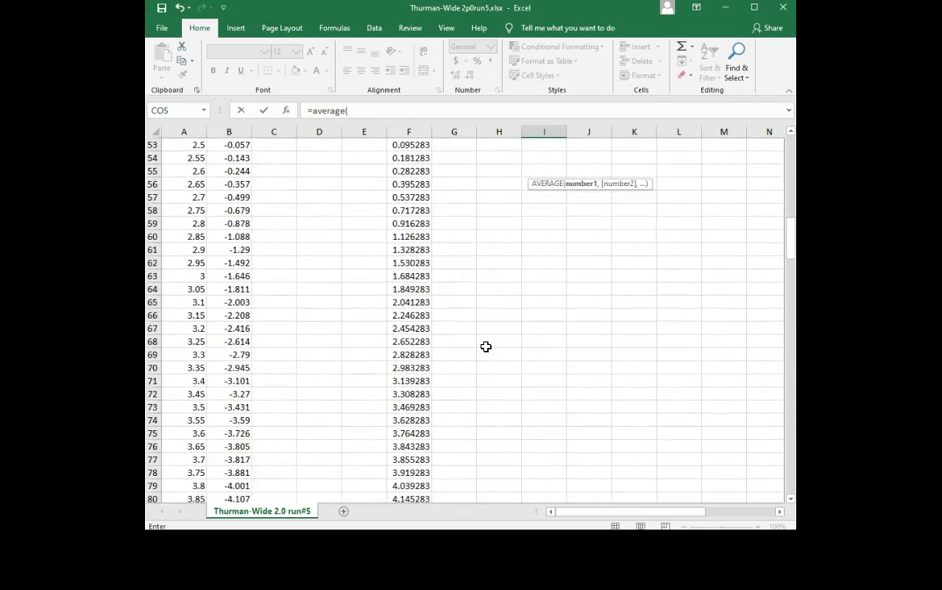
scroll(482, 346, down, 4)
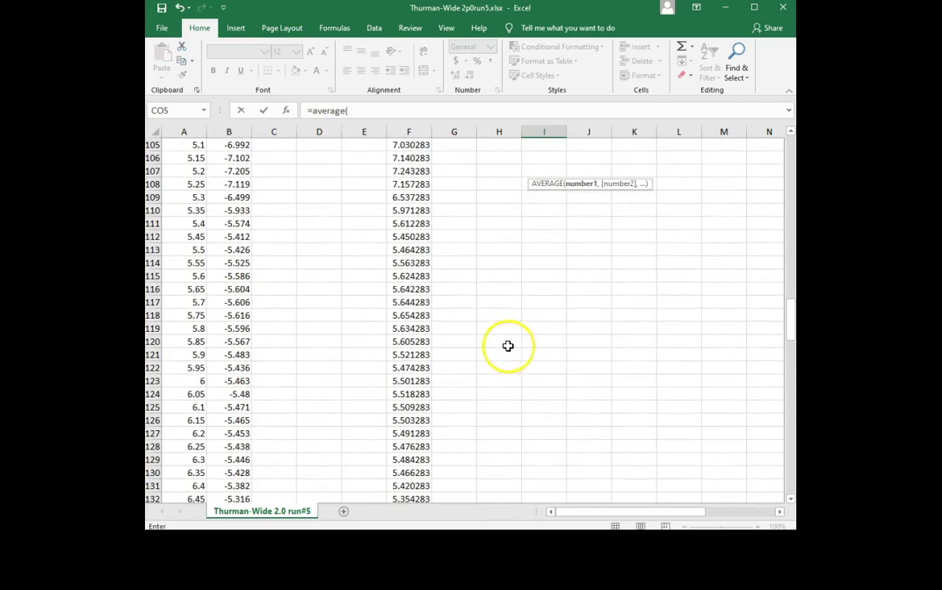
drag(420, 289, 411, 487)
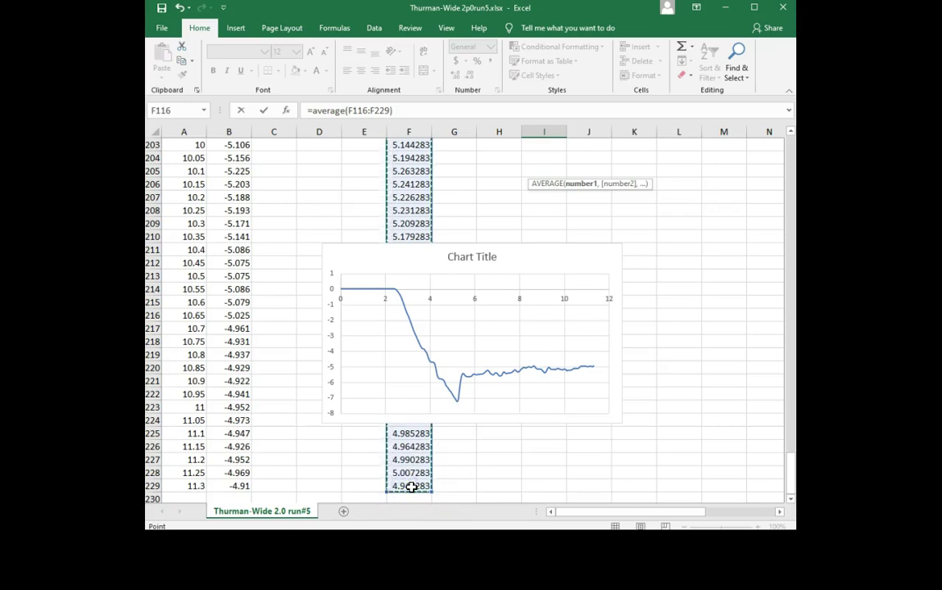
key(Escape)
drag(620, 512, 686, 499)
scroll(357, 249, up, 1)
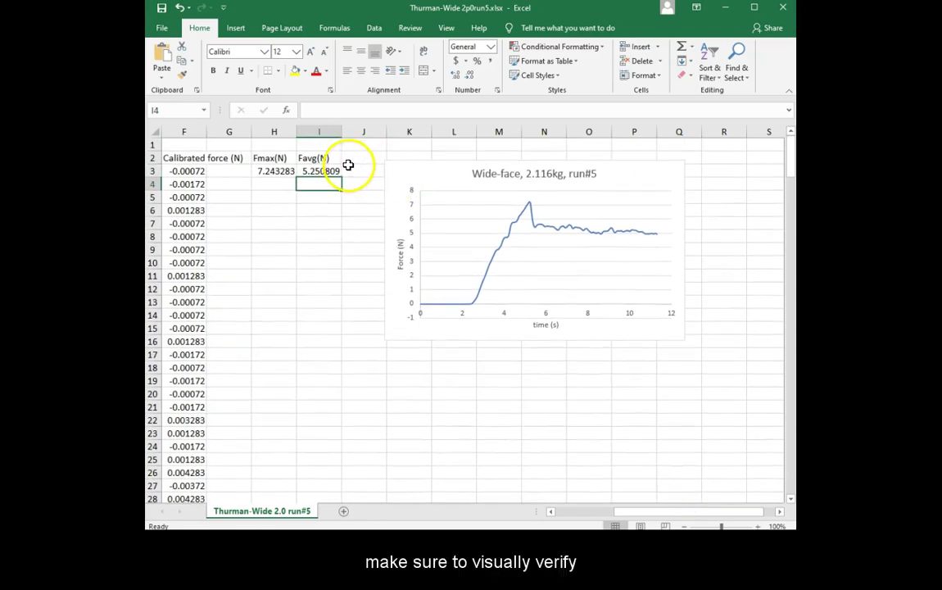
click(323, 172)
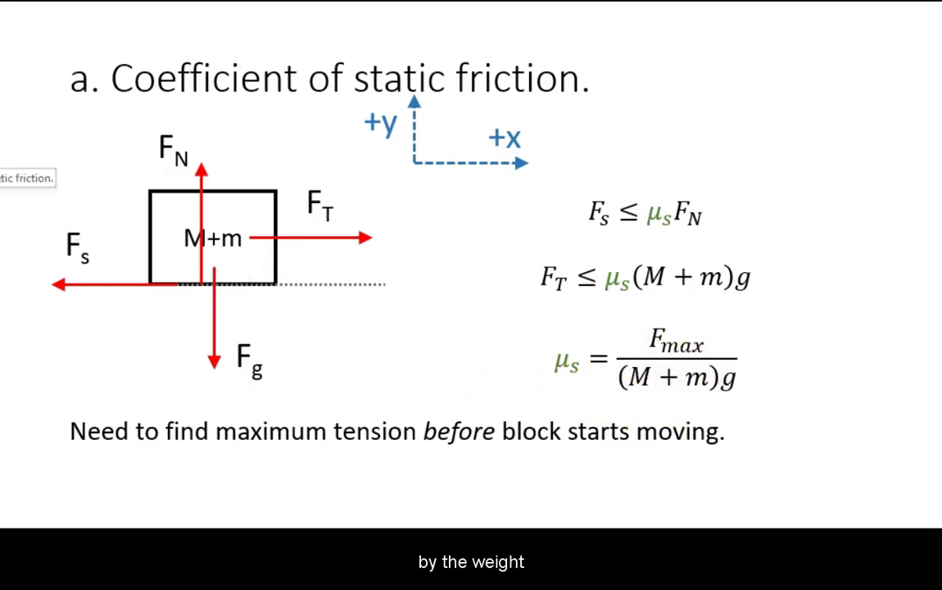
Step: Enter the headings "Coeff Static" in H5 and "Coeff Kinetic" in I5
key(Down)
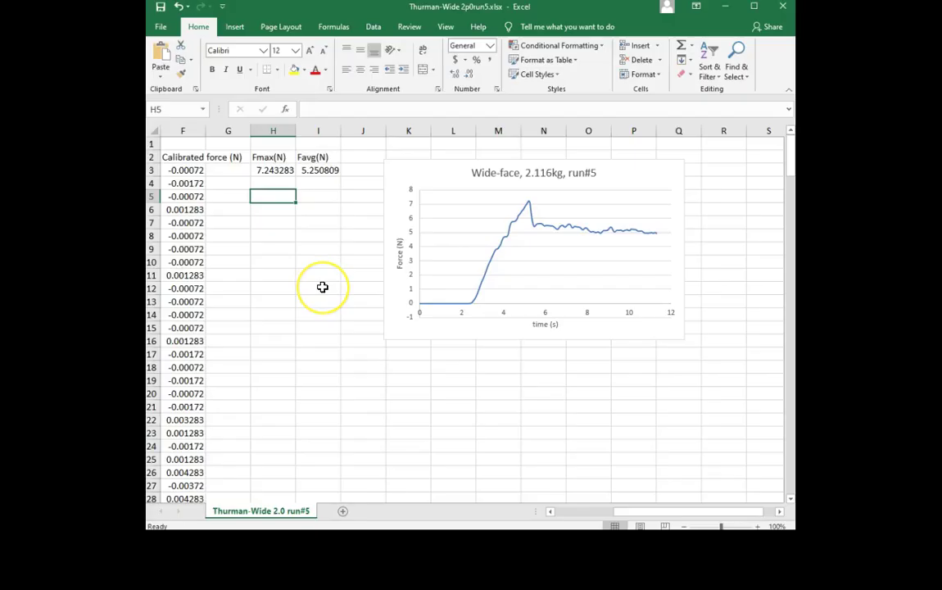
text(Co)
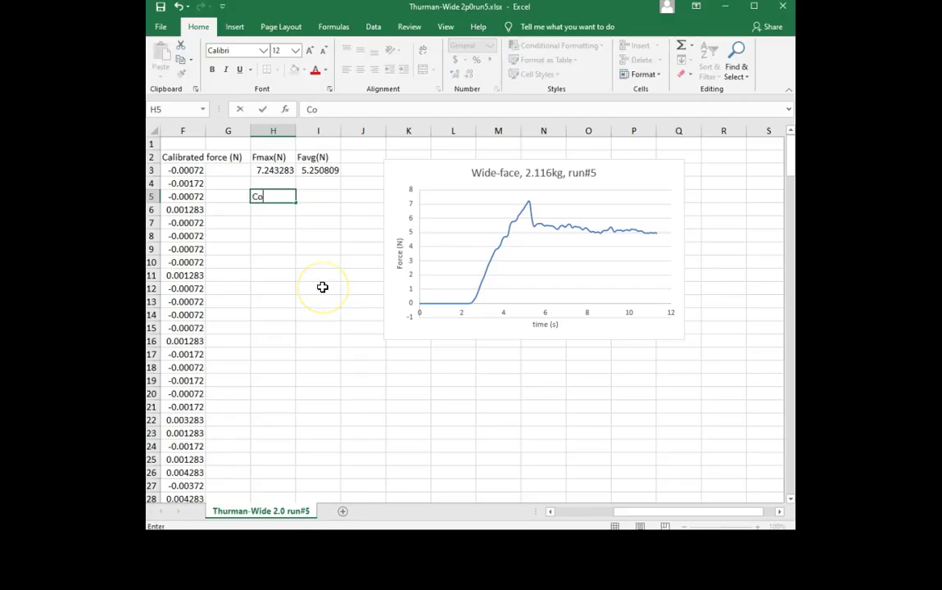
text(eff Static)
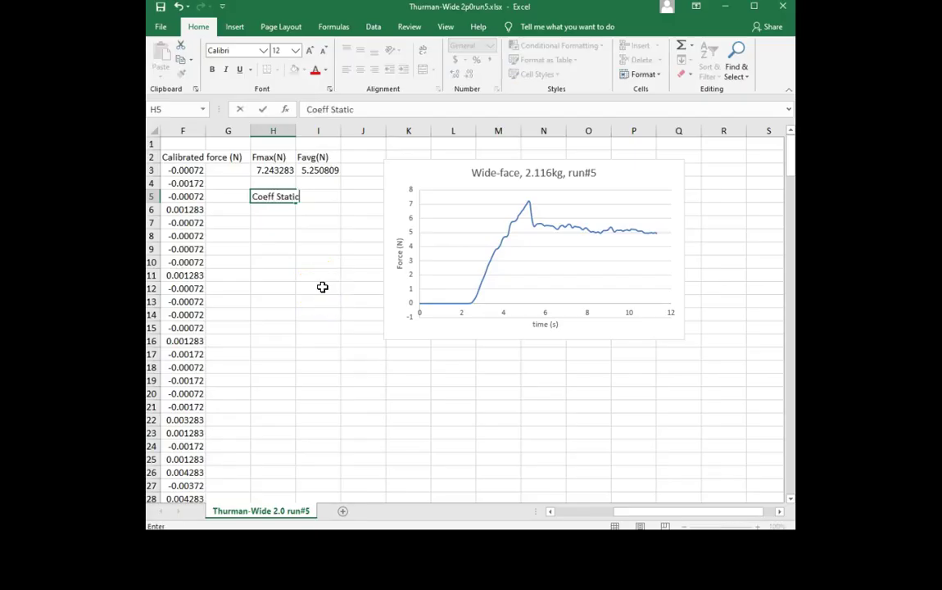
key(Tab)
text(Coe)
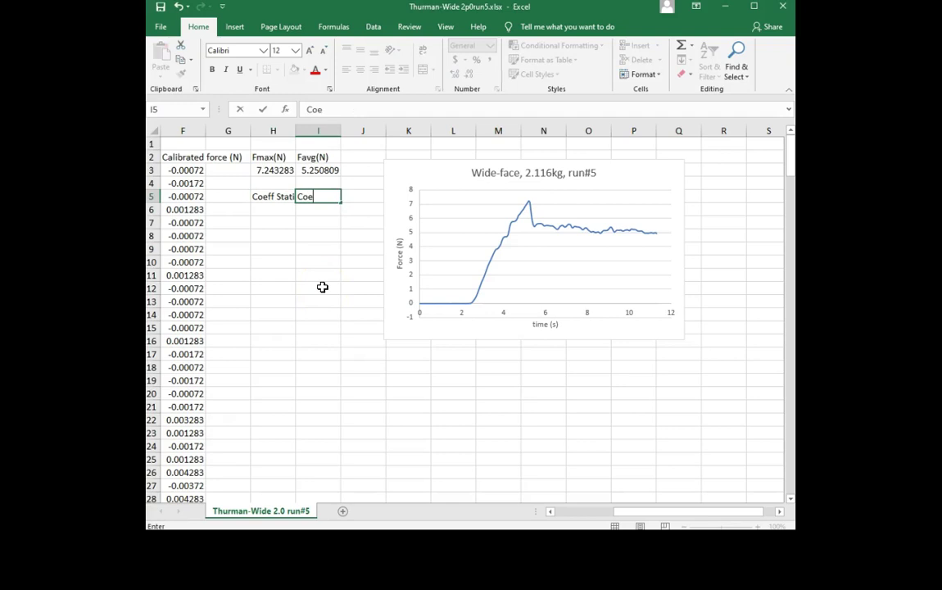
text(ff Kinetic)
key(Return)
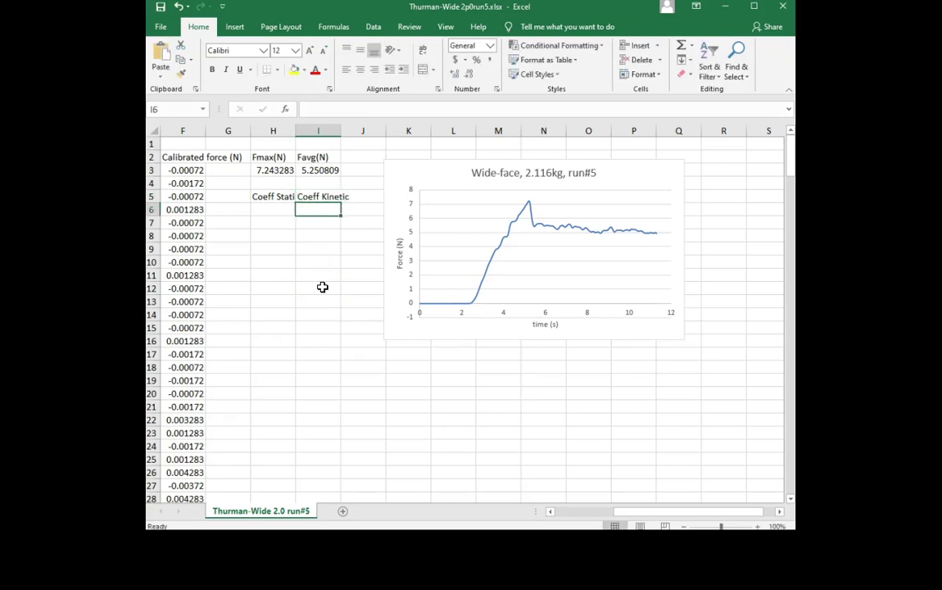
Step: Calculate the static friction coefficient in H6 from the maximum force with =H3/(2.116*9.8)
text(=)
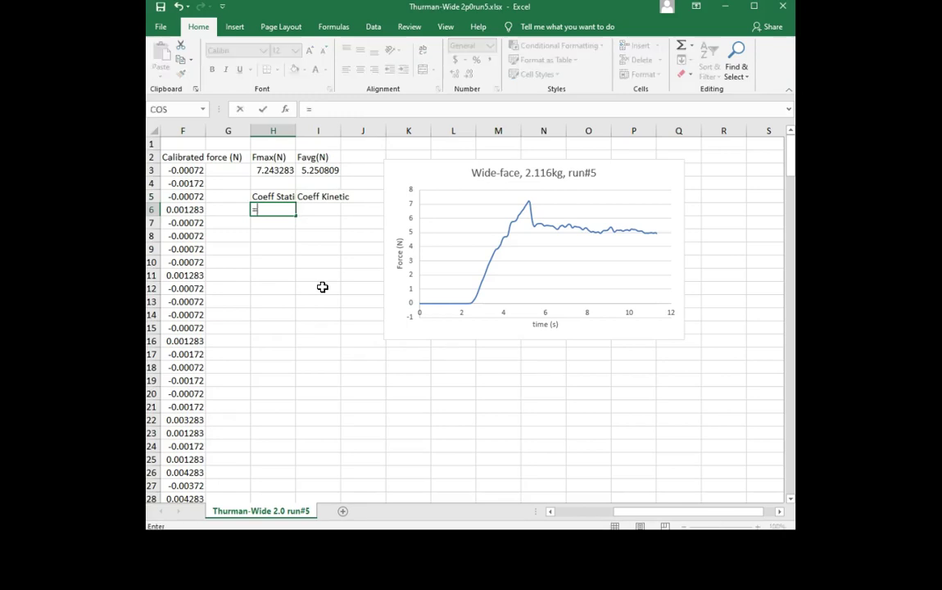
click(282, 170)
text(/(2.11)
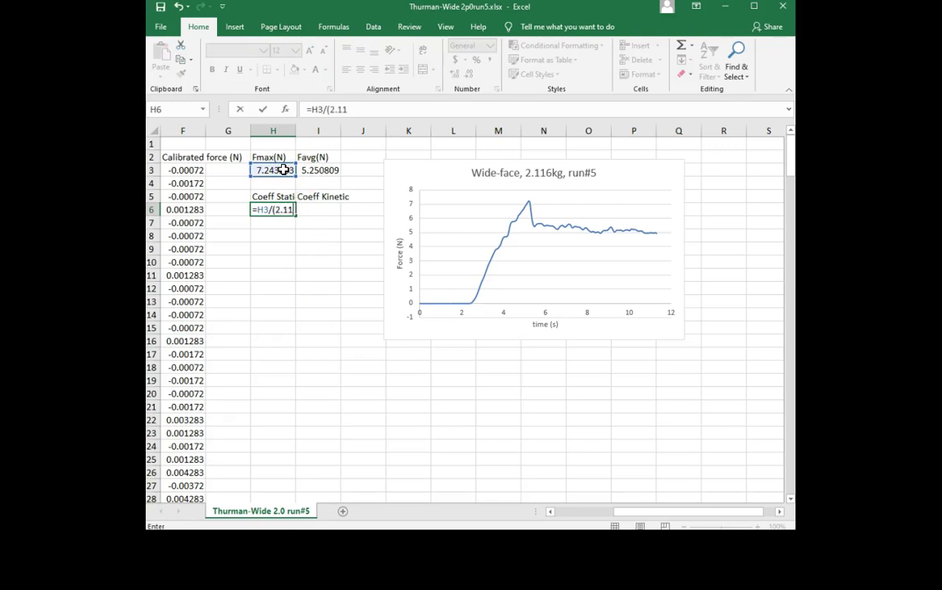
text(6*9.8)
key(Return)
Step: Calculate the kinetic friction coefficient in I6 from the average force with =I3/(2.116*9.8), and save the workbook
key(Right)
key(Up)
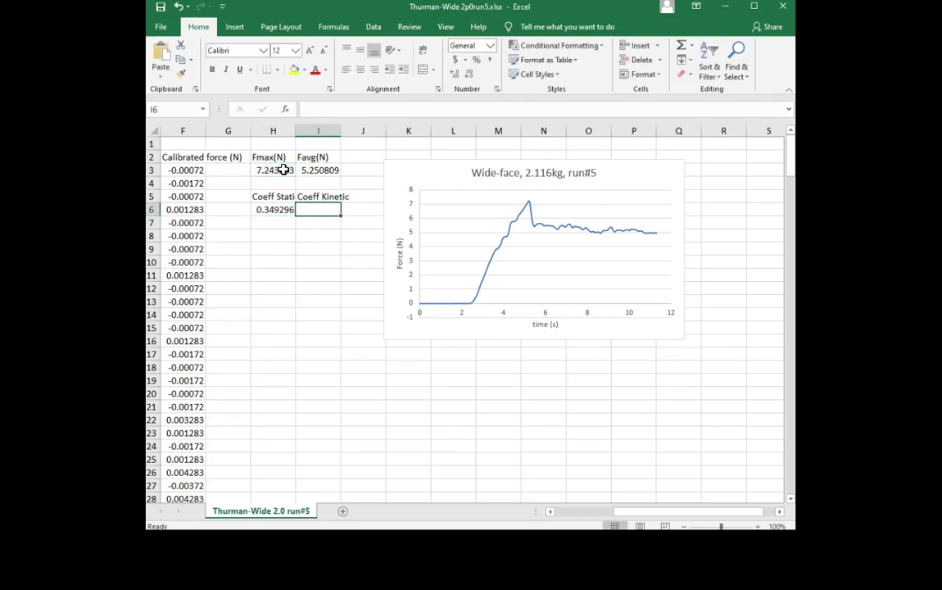
text(=)
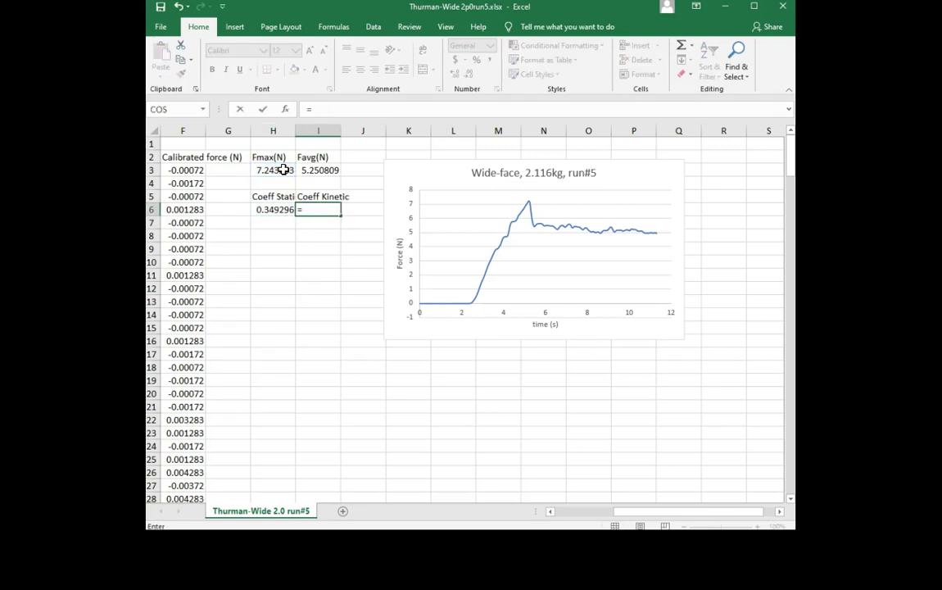
click(311, 168)
text(/)
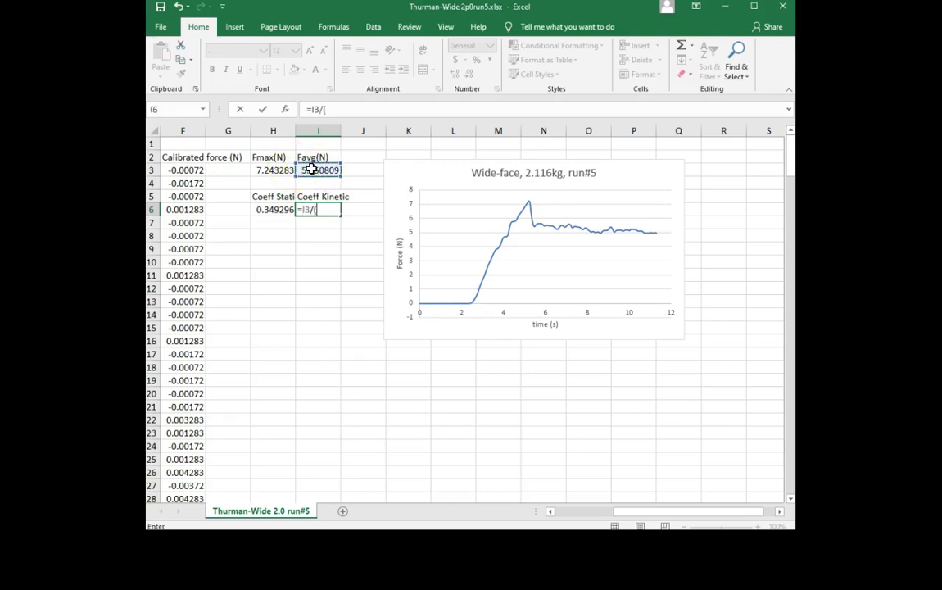
text((2.116*9.8)
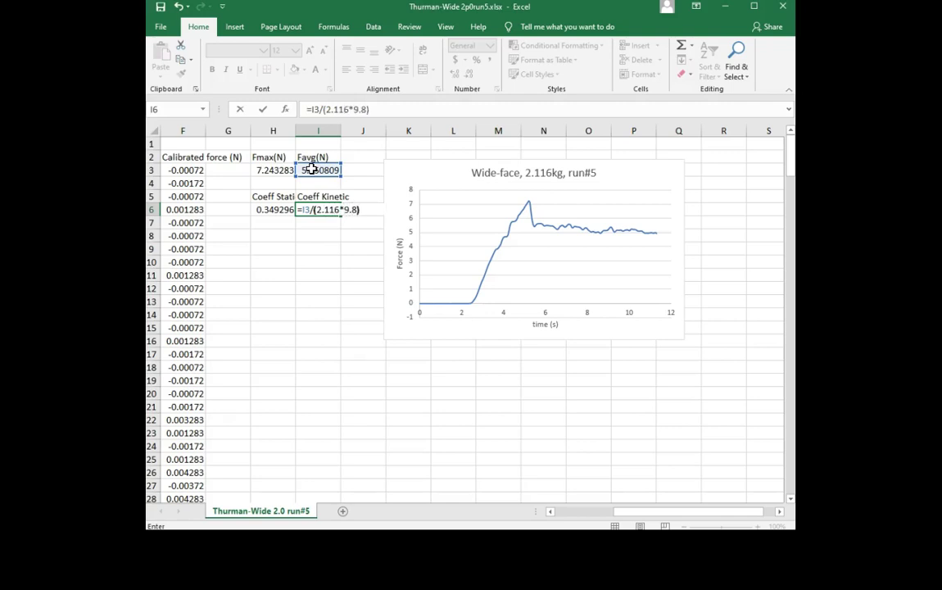
text())
key(Return)
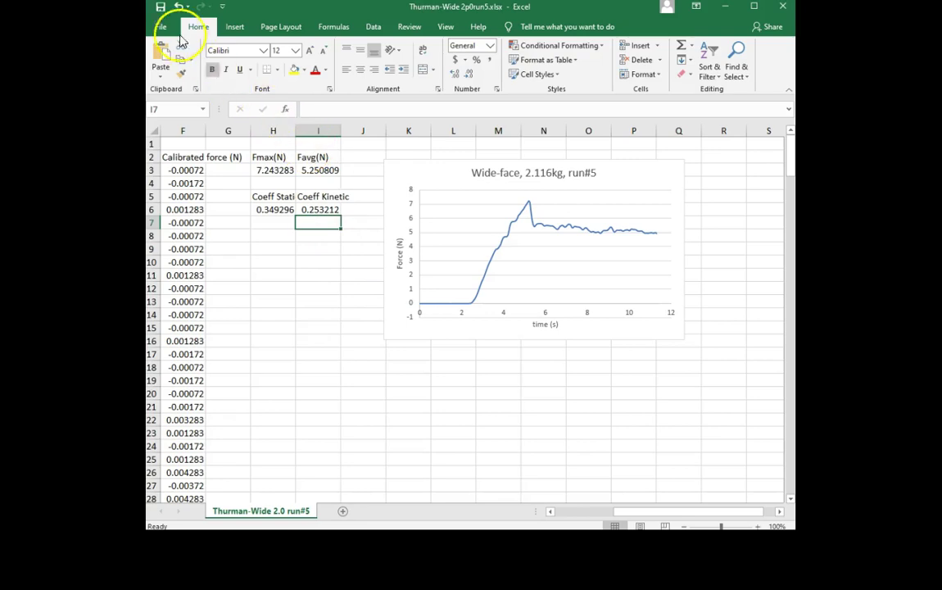
click(160, 8)
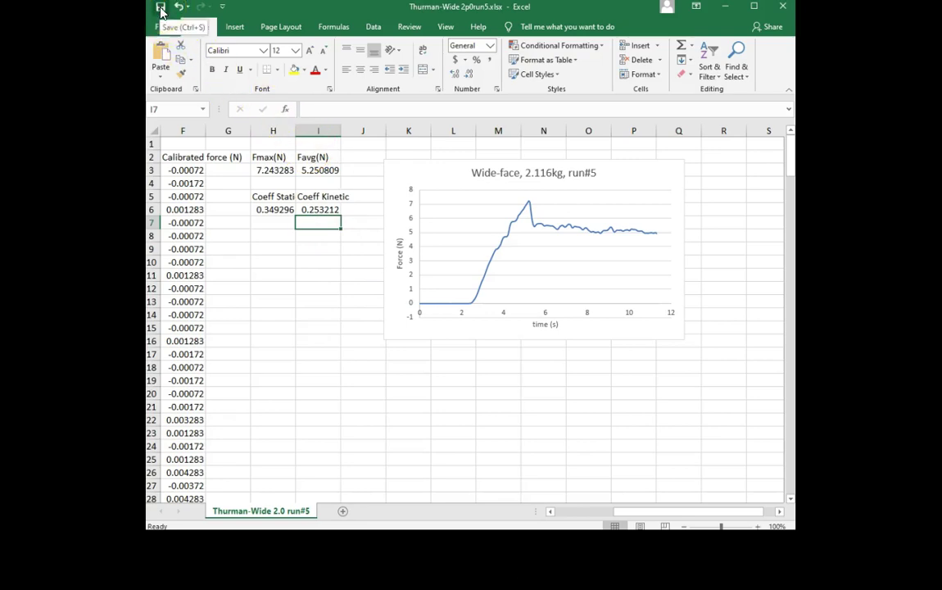
click(160, 8)
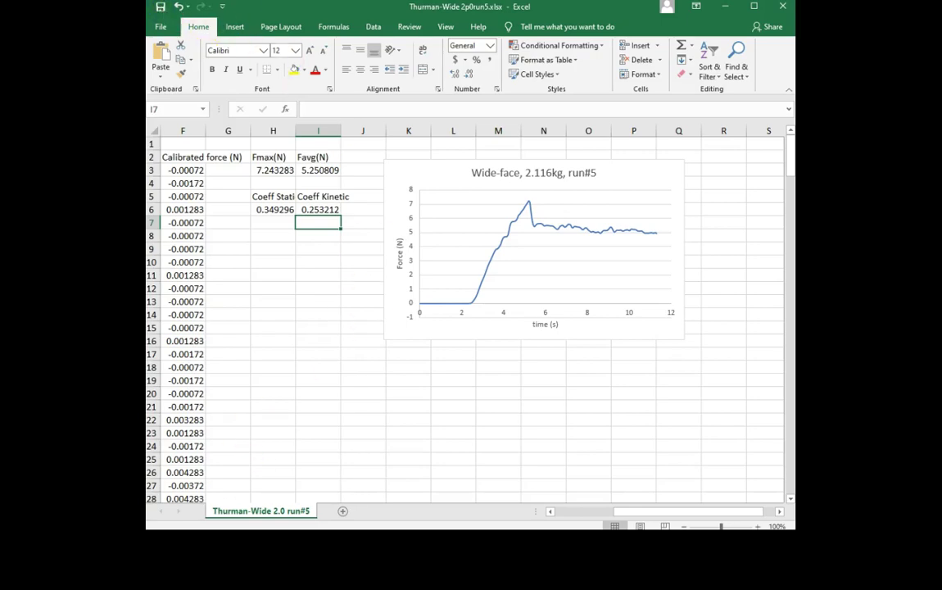